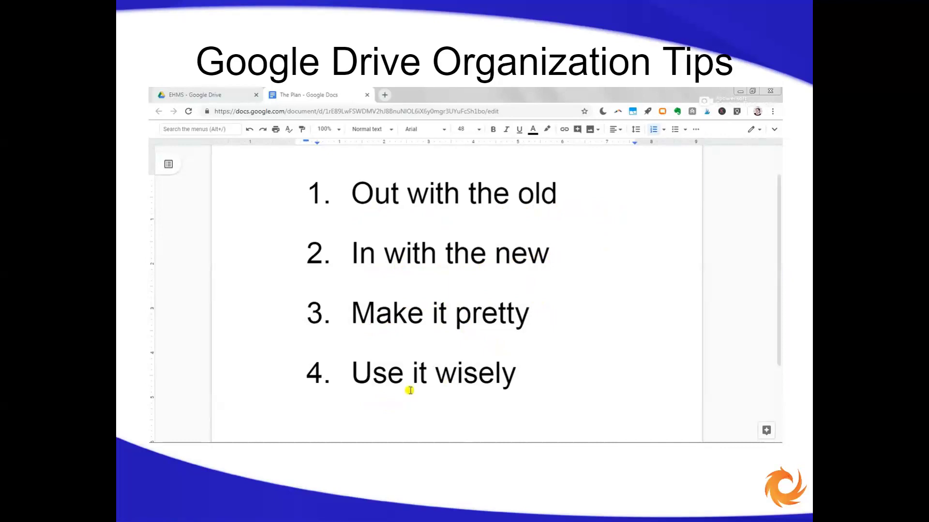
- Switch to the EHMS folder in Google Drive
{"action": "left_click", "coordinate": [195, 99]}
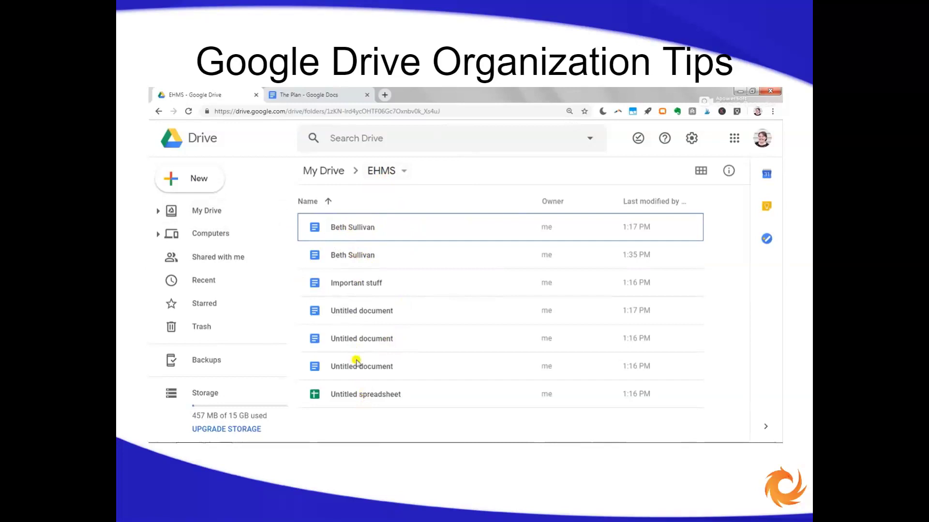
{"action": "left_click", "coordinate": [213, 185]}
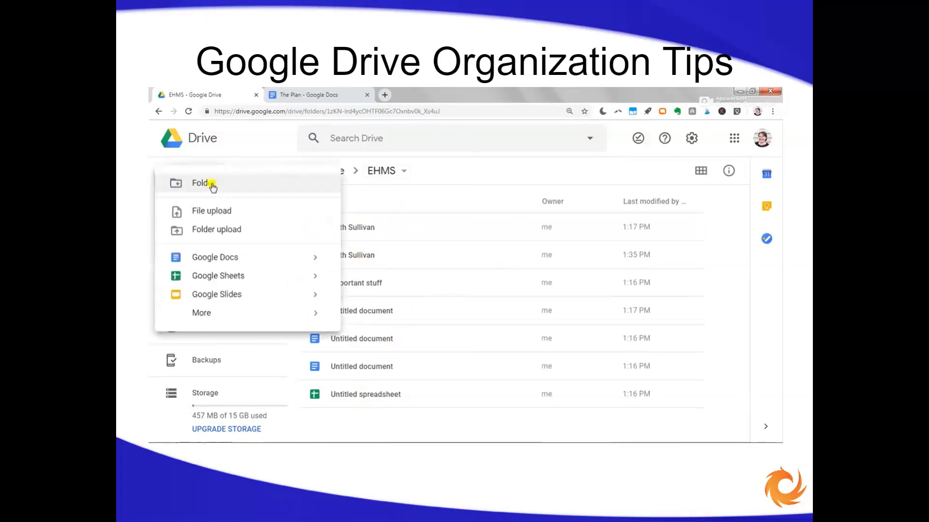
{"action": "left_click", "coordinate": [235, 163]}
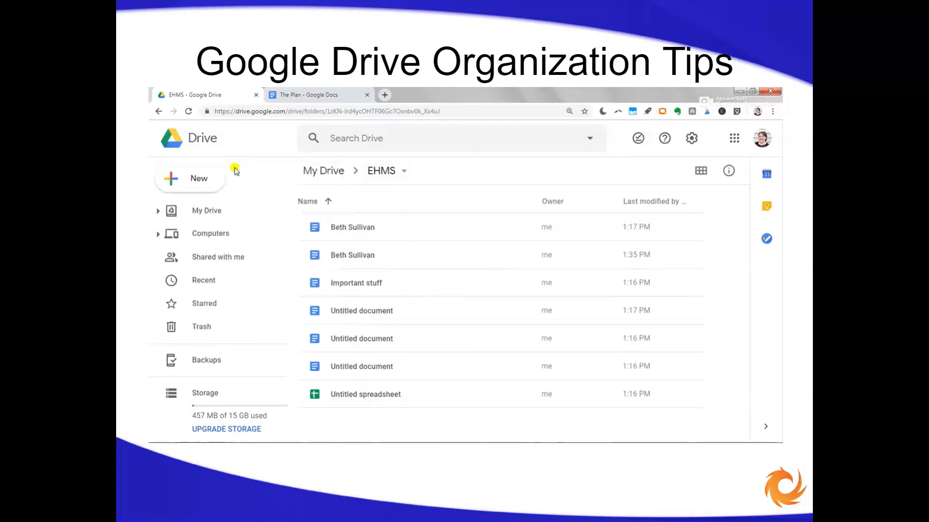
{"action": "left_click", "coordinate": [208, 180]}
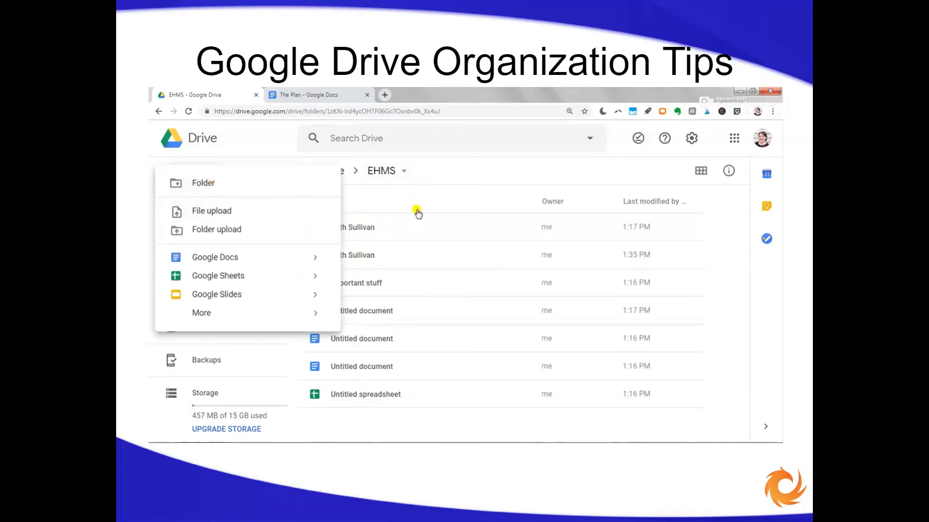
{"action": "left_click", "coordinate": [426, 234]}
- Create a folder named "Grade 7 and before" inside the EHMS folder
{"action": "right_click", "coordinate": [426, 234]}
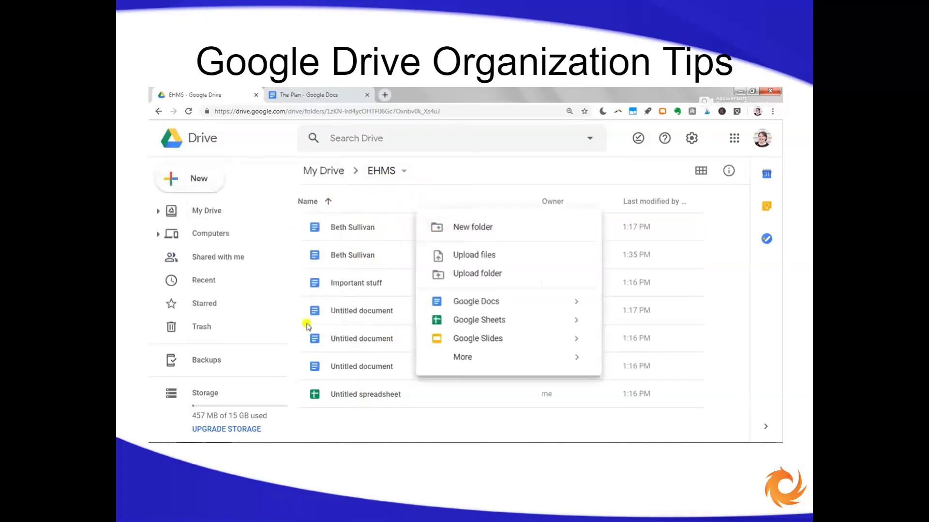
{"action": "left_click", "coordinate": [451, 235]}
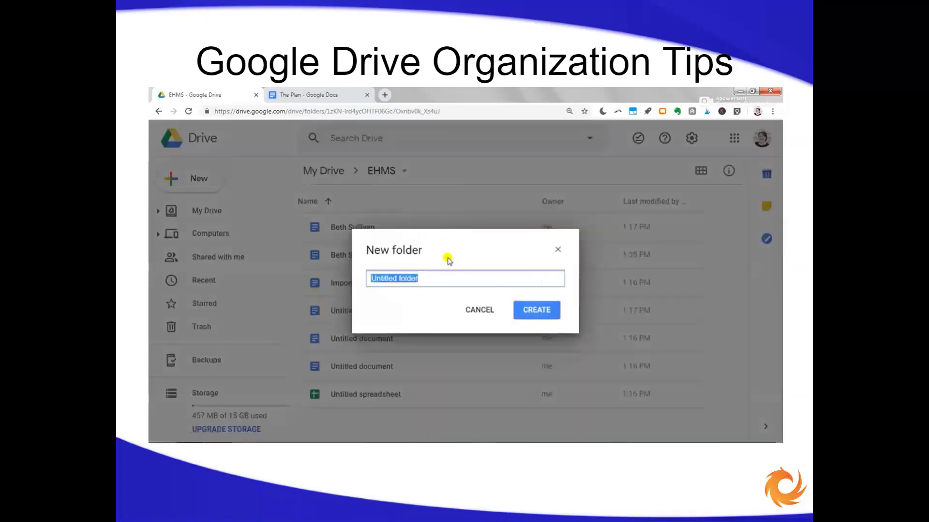
{"action": "type", "text": "Gra"}
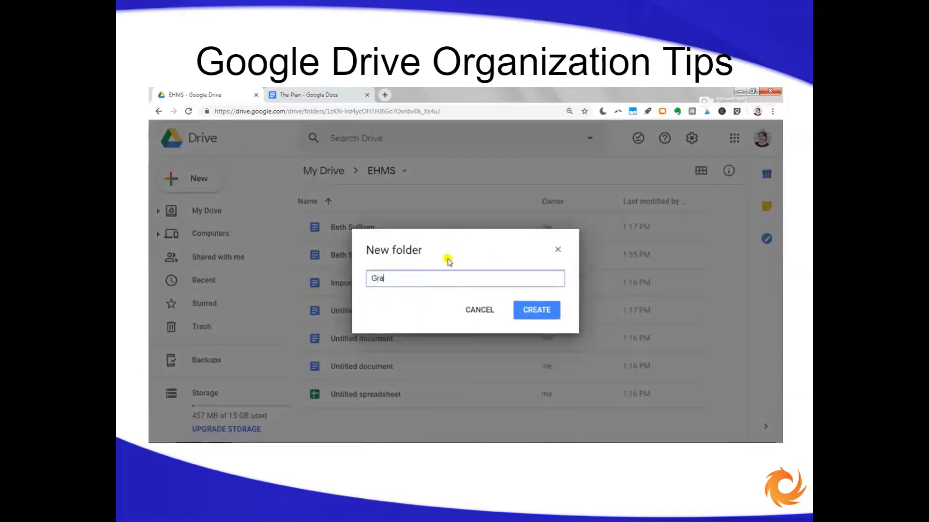
{"action": "type", "text": "de 7 and bet"}
{"action": "left_click", "coordinate": [533, 309]}
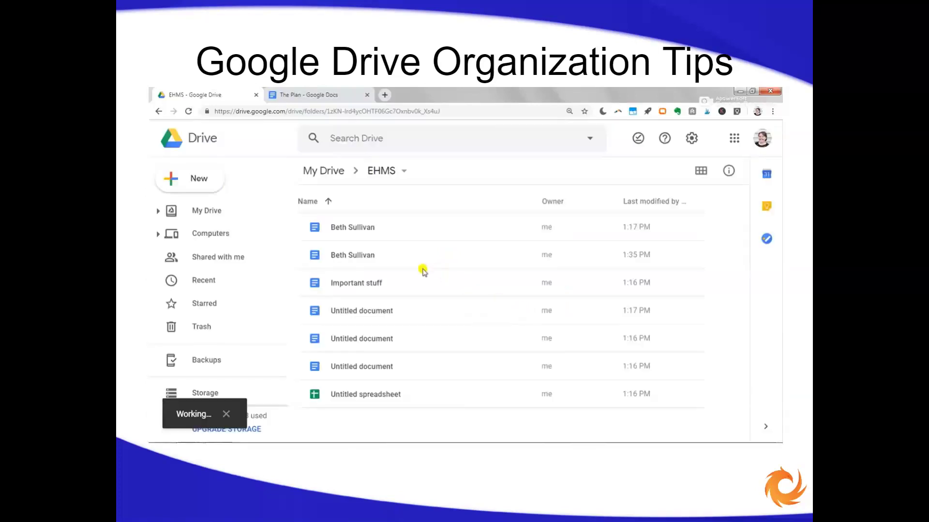
{"action": "left_click", "coordinate": [349, 260]}
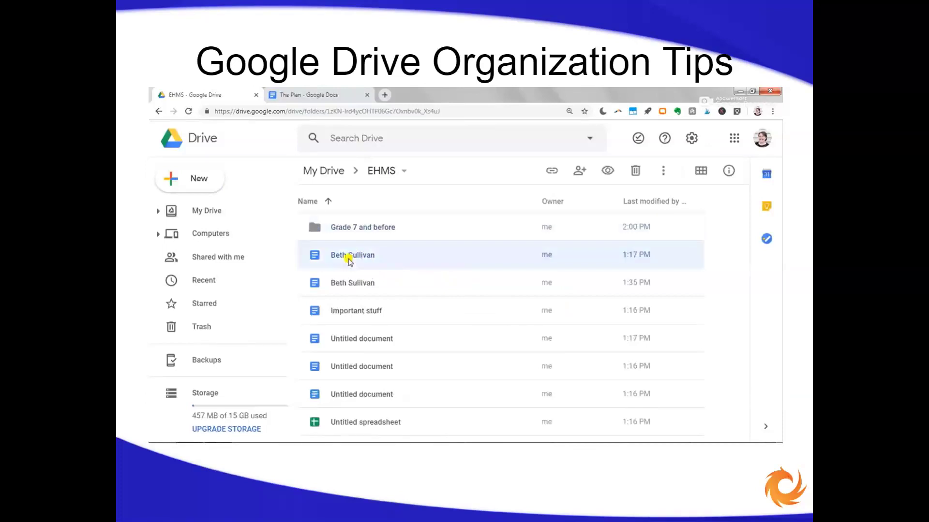
{"action": "key", "text": "shift+Down"}
{"action": "key", "text": "shift+Down"}
{"action": "key", "text": "shift+Down"}
{"action": "key", "text": "shift+Down"}
{"action": "key", "text": "shift+Down"}
{"action": "key", "text": "shift+Down"}
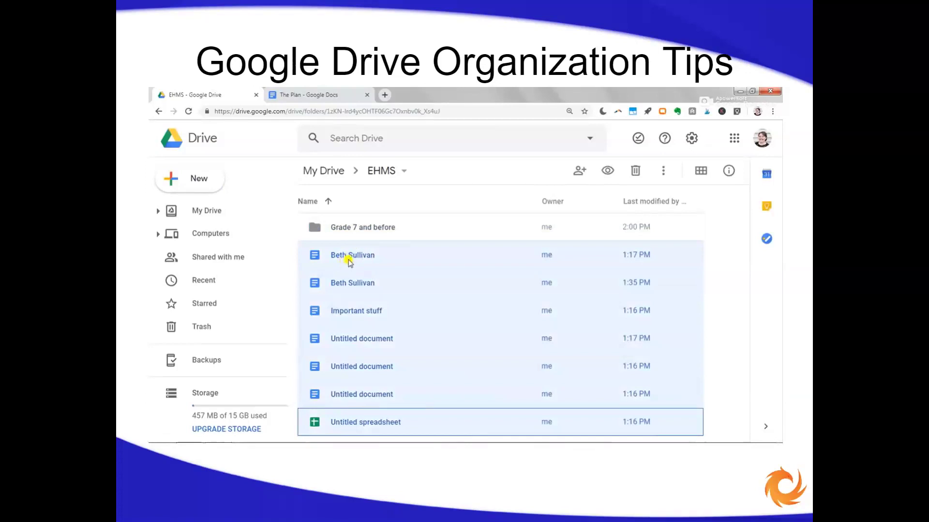
{"action": "mouse_move", "coordinate": [350, 259]}
{"action": "left_mouse_down"}
{"action": "mouse_move", "coordinate": [355, 231]}
{"action": "mouse_move", "coordinate": [342, 267]}
{"action": "mouse_move", "coordinate": [342, 254]}
{"action": "left_mouse_up"}
{"action": "left_click", "coordinate": [342, 254]}
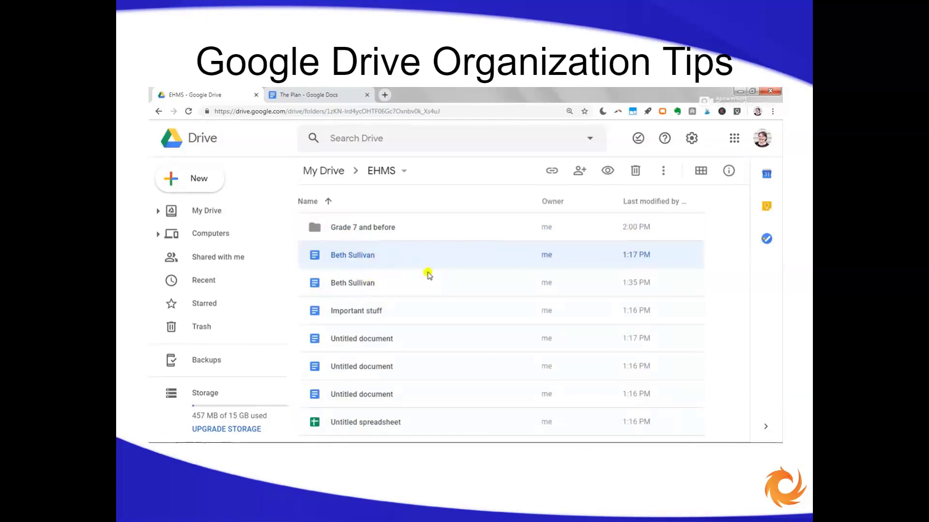
- Move all seven loose files into the "Grade 7 and before" folder, and check inside it before returning to EHMS
{"action": "left_click", "coordinate": [392, 260]}
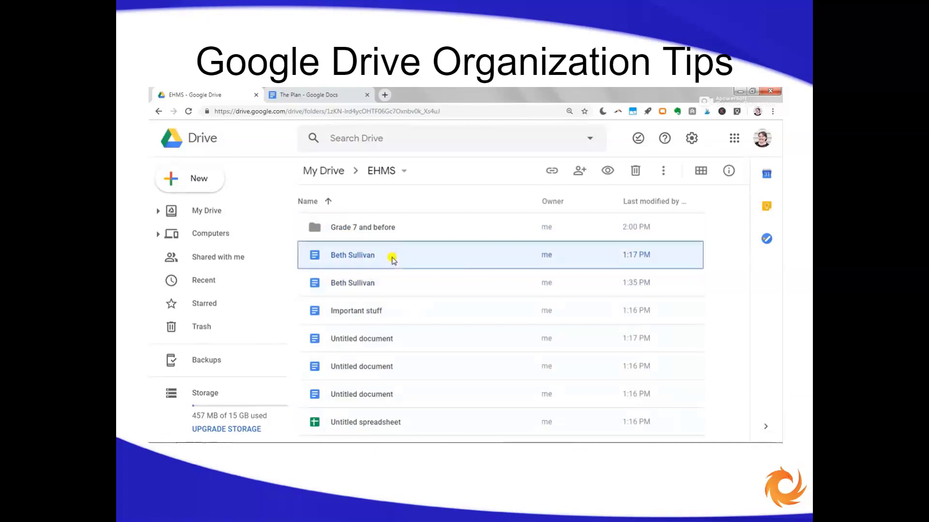
{"action": "key", "text": "shift+Down"}
{"action": "key", "text": "shift+Down"}
{"action": "key", "text": "shift+Down"}
{"action": "key", "text": "shift+Down"}
{"action": "key", "text": "shift+Down"}
{"action": "key", "text": "shift+Down"}
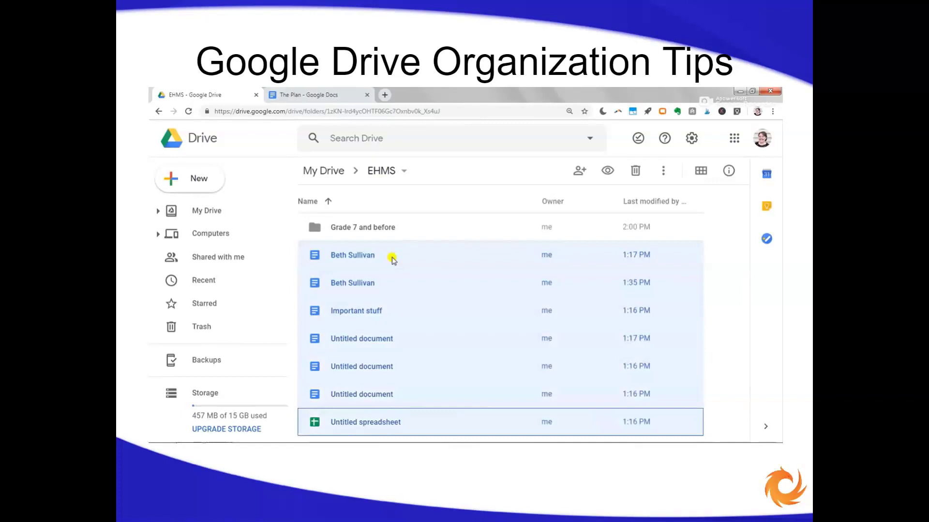
{"action": "left_click_drag", "start_coordinate": [347, 258], "coordinate": [392, 231]}
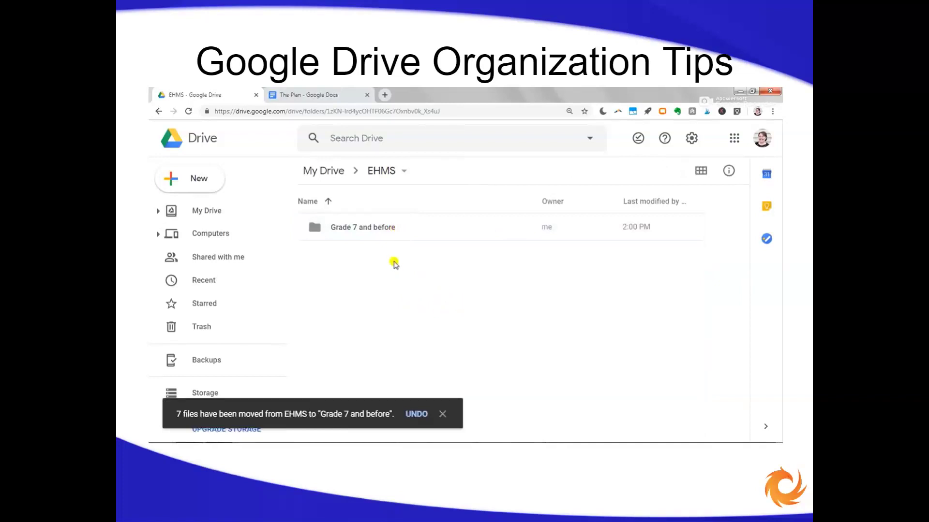
{"action": "double_click", "coordinate": [370, 231]}
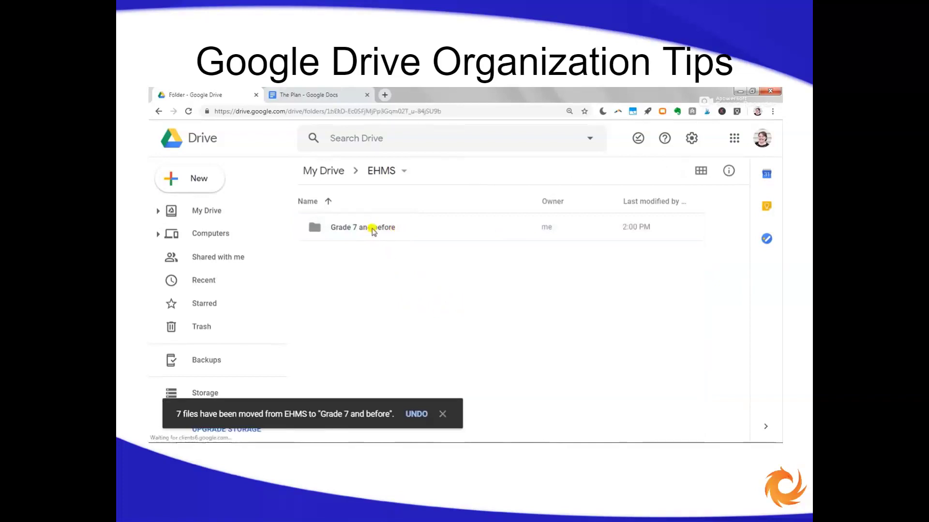
{"action": "left_click", "coordinate": [381, 175]}
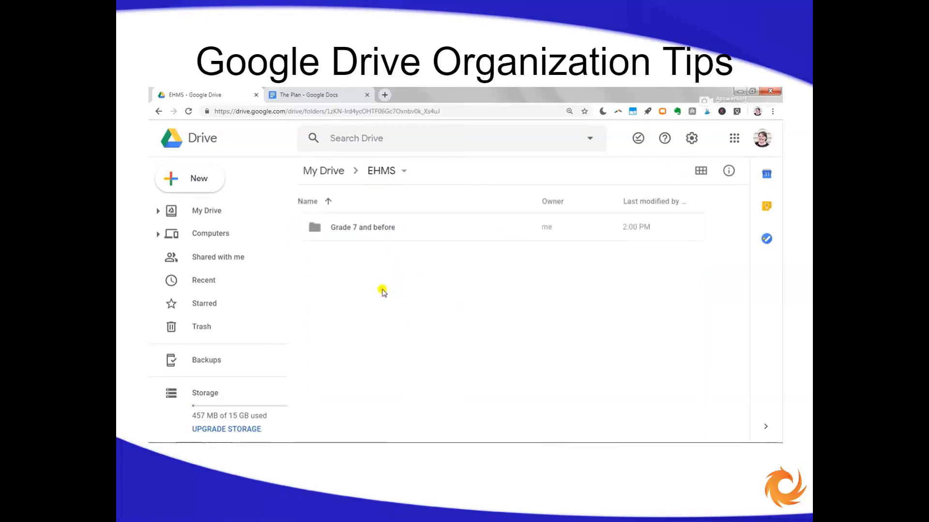
- Create a second folder named "Grade 8" inside the EHMS folder
{"action": "left_click", "coordinate": [193, 179]}
{"action": "left_click", "coordinate": [197, 191]}
{"action": "type", "text": "Grade 8"}
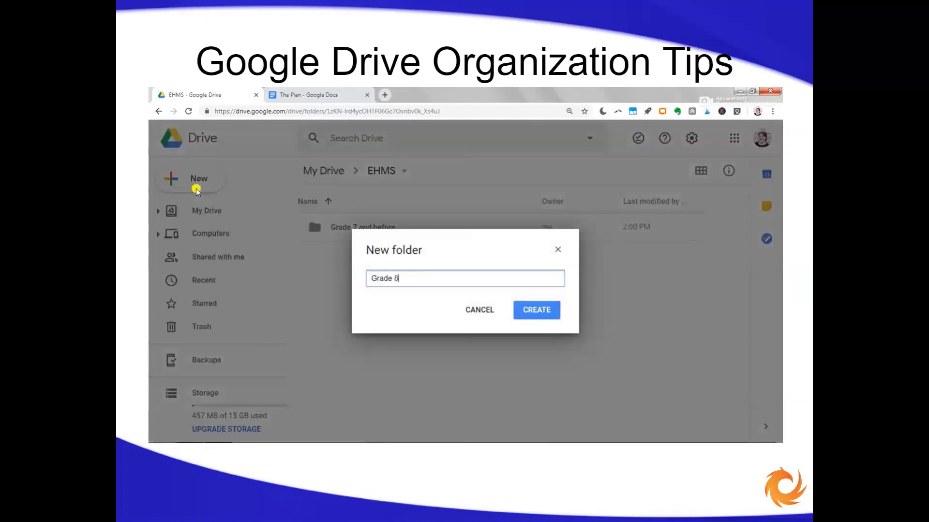
{"action": "left_click", "coordinate": [540, 313]}
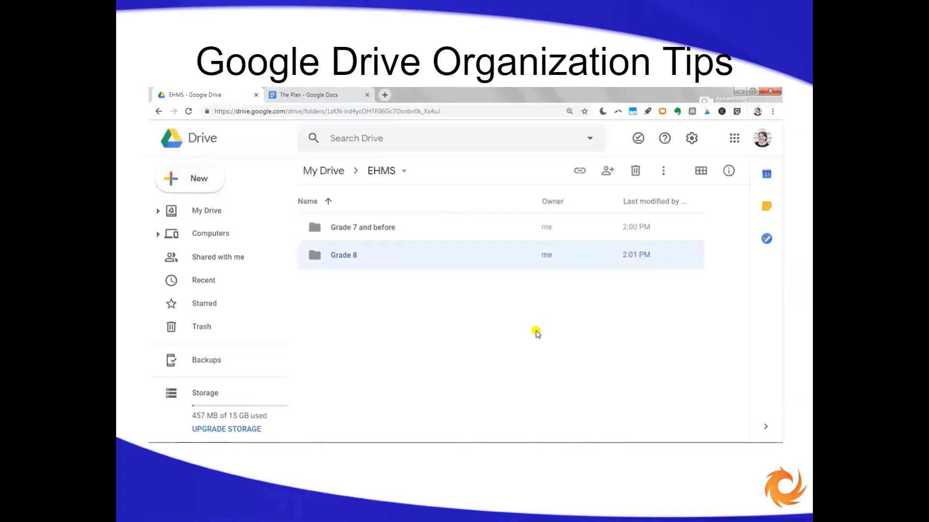
- Open the Grade 8 folder and create a subfolder named "English Language Arts" in it
{"action": "double_click", "coordinate": [337, 262]}
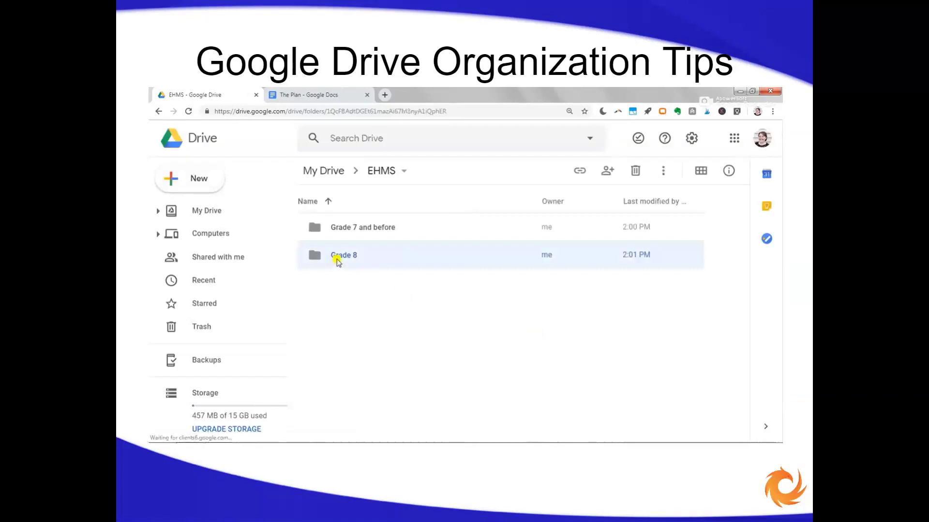
{"action": "right_click", "coordinate": [443, 300]}
{"action": "left_click", "coordinate": [491, 141]}
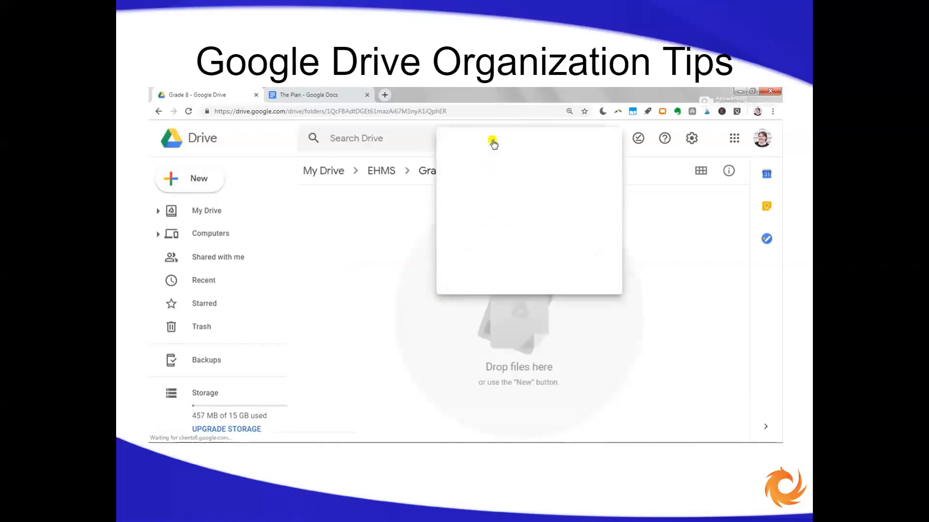
{"action": "type", "text": "English Language Arts"}
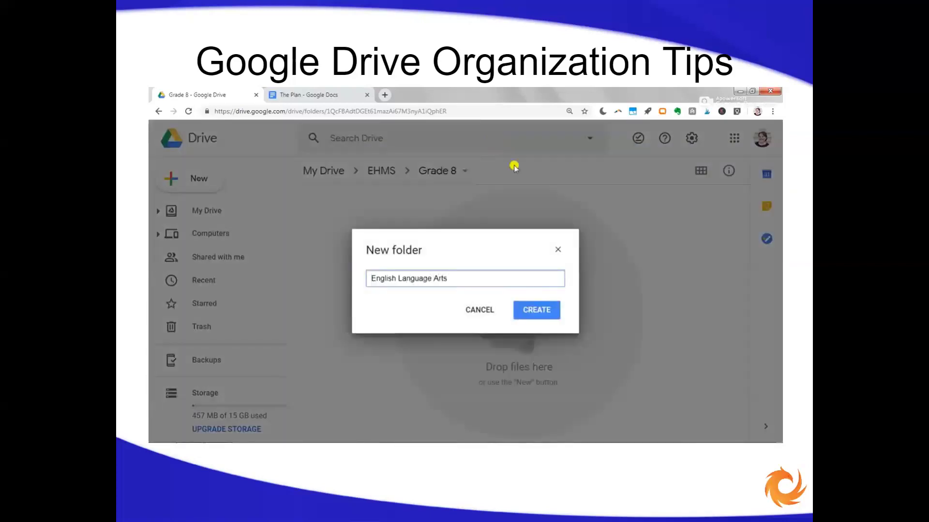
{"action": "left_click", "coordinate": [548, 311]}
- Create a subfolder named "Math" inside the Grade 8 folder
{"action": "right_click", "coordinate": [478, 308]}
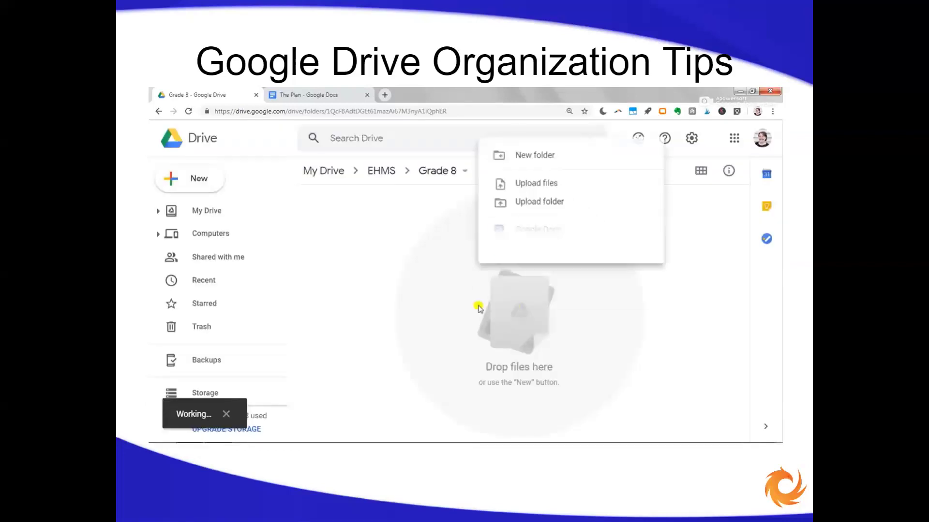
{"action": "left_click", "coordinate": [524, 155]}
{"action": "type", "text": "M"}
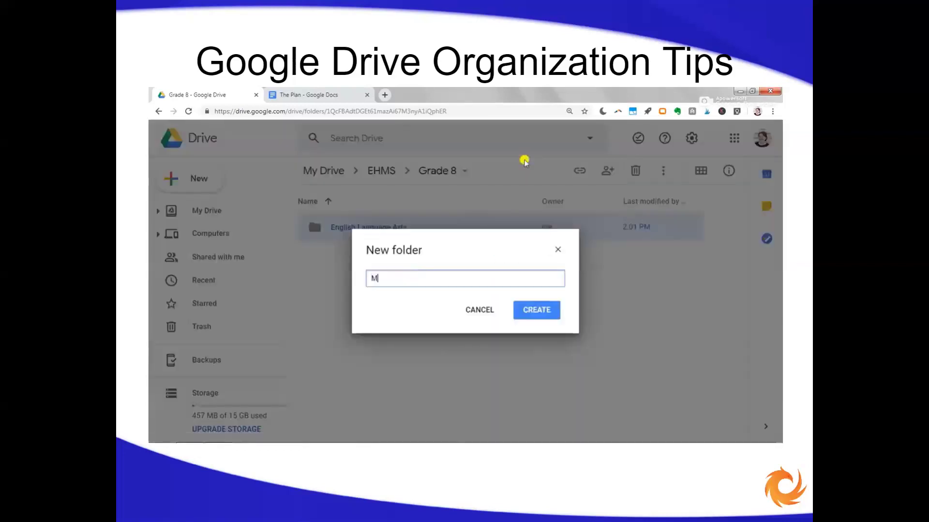
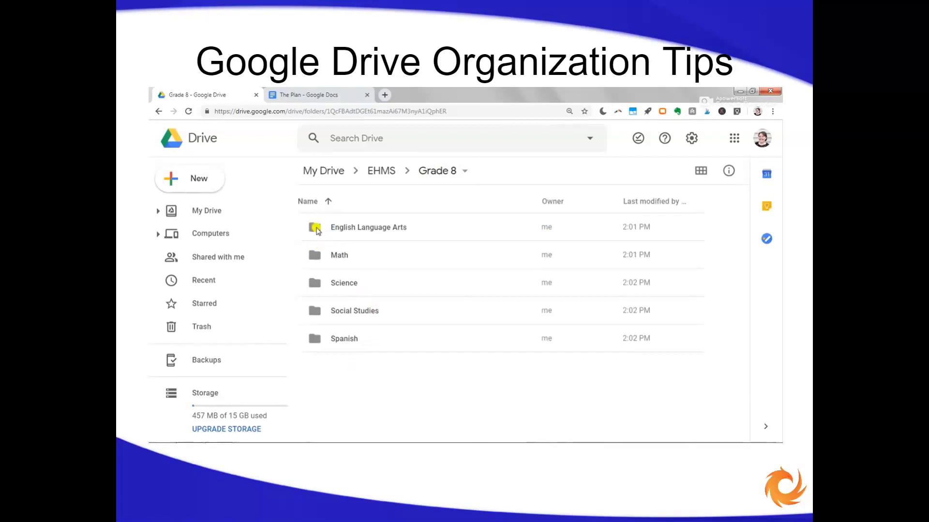
- Change the color of the English Language Arts folder to blue and clear the selection
{"action": "right_click", "coordinate": [318, 232]}
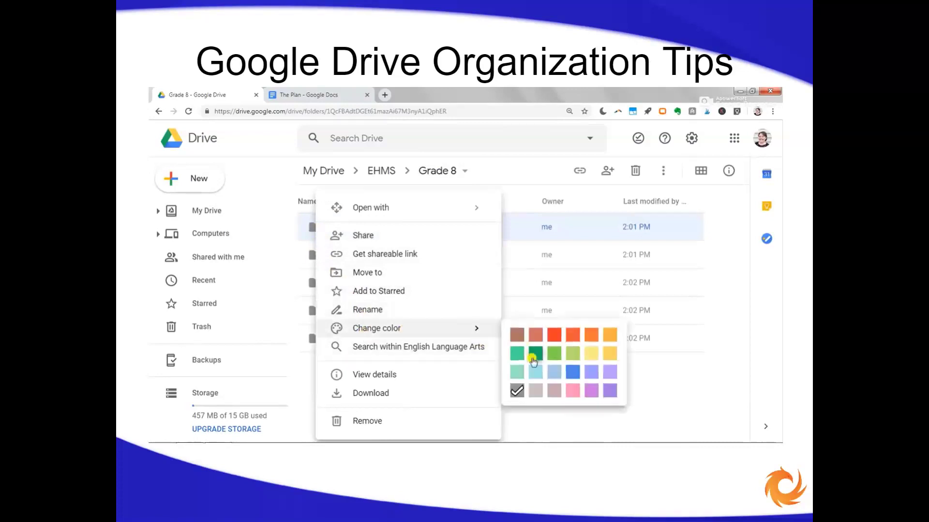
{"action": "left_click", "coordinate": [572, 372]}
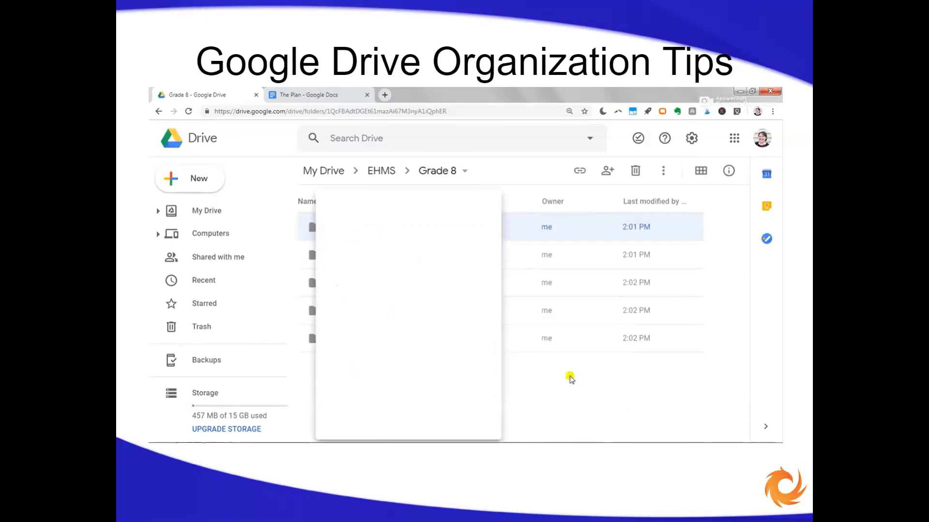
{"action": "left_click", "coordinate": [524, 396]}
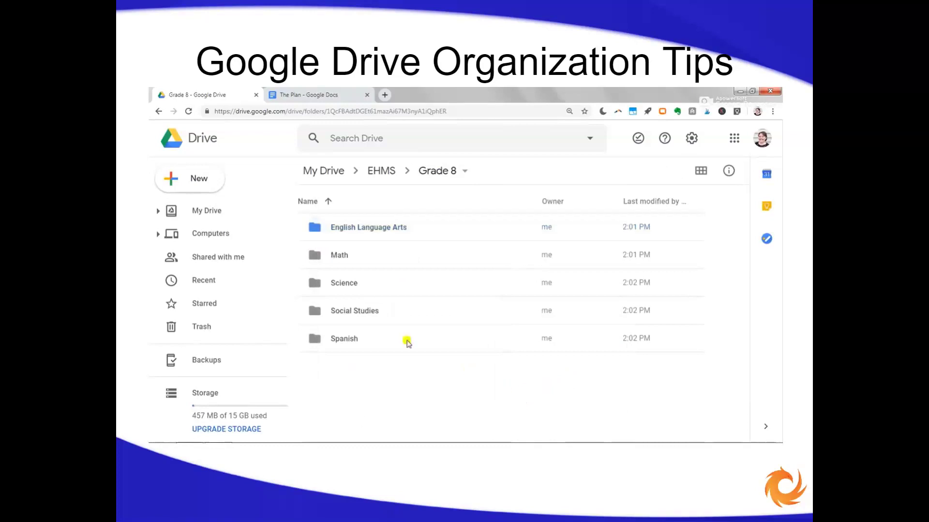
- Change the color of the Math folder to light orange and clear the selection
{"action": "right_click", "coordinate": [315, 261]}
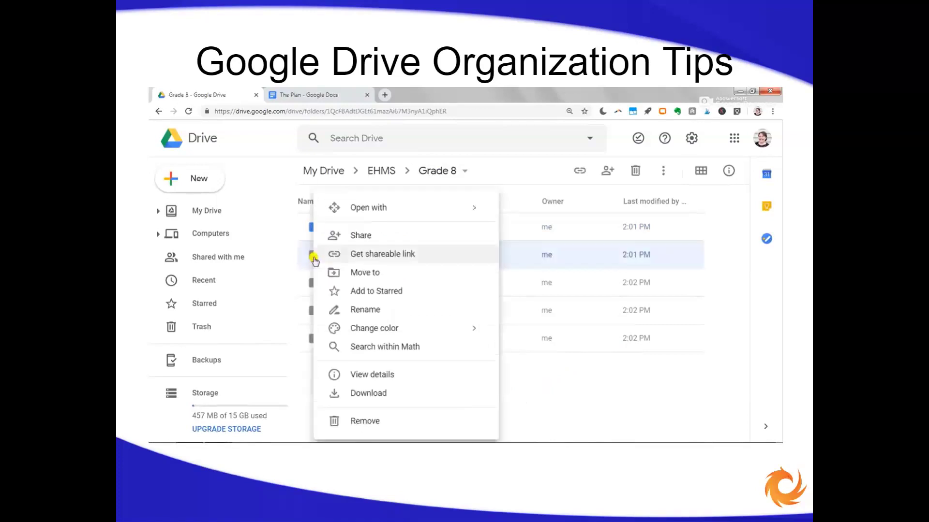
{"action": "mouse_move", "coordinate": [382, 327]}
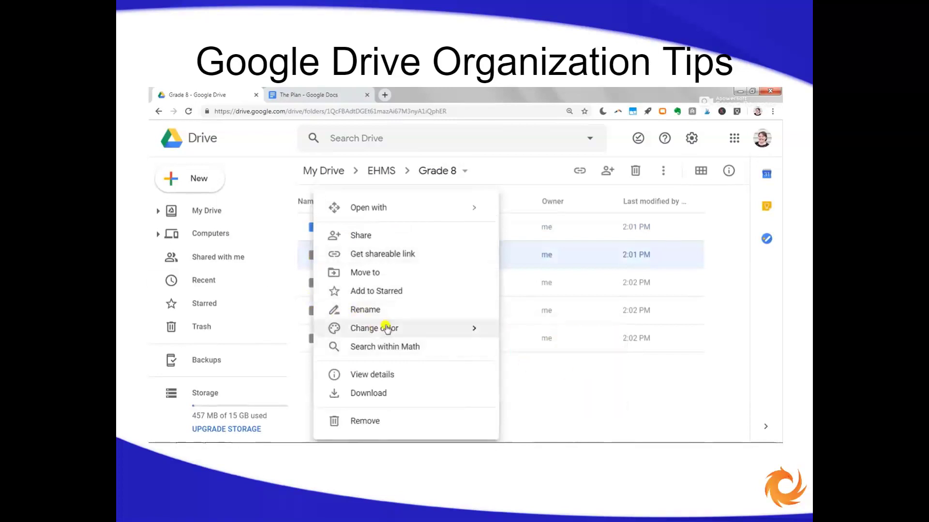
{"action": "left_click", "coordinate": [607, 335]}
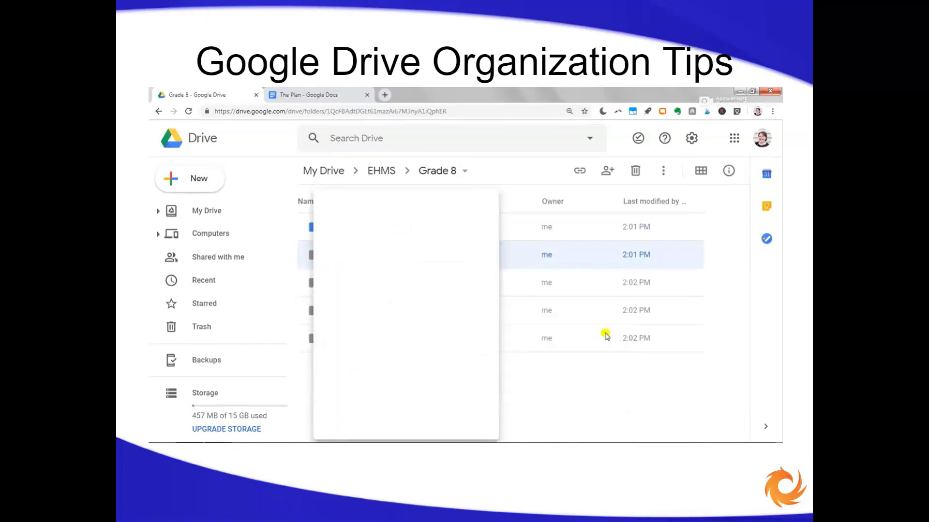
{"action": "left_click", "coordinate": [492, 381]}
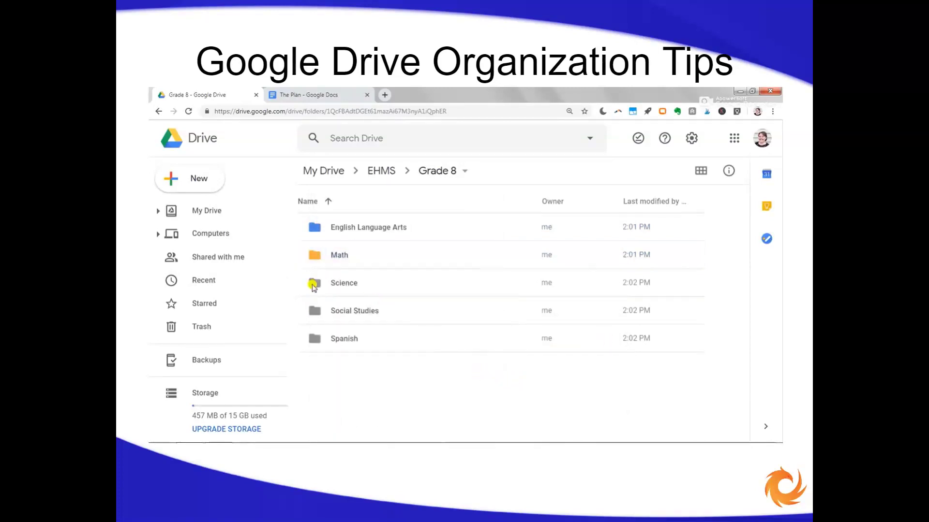
- Change the color of the Science folder in Grade 8 to dark green and clear the selection
{"action": "right_click", "coordinate": [313, 287]}
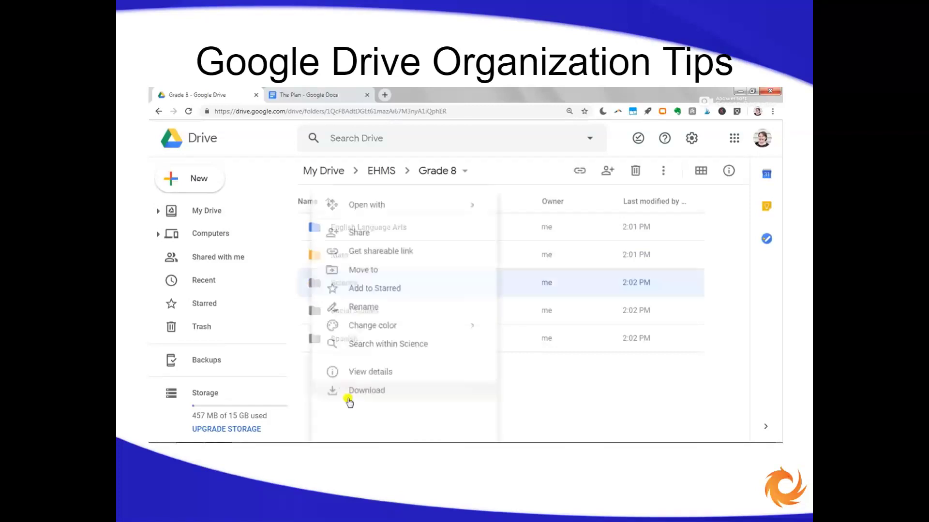
{"action": "left_click", "coordinate": [574, 406]}
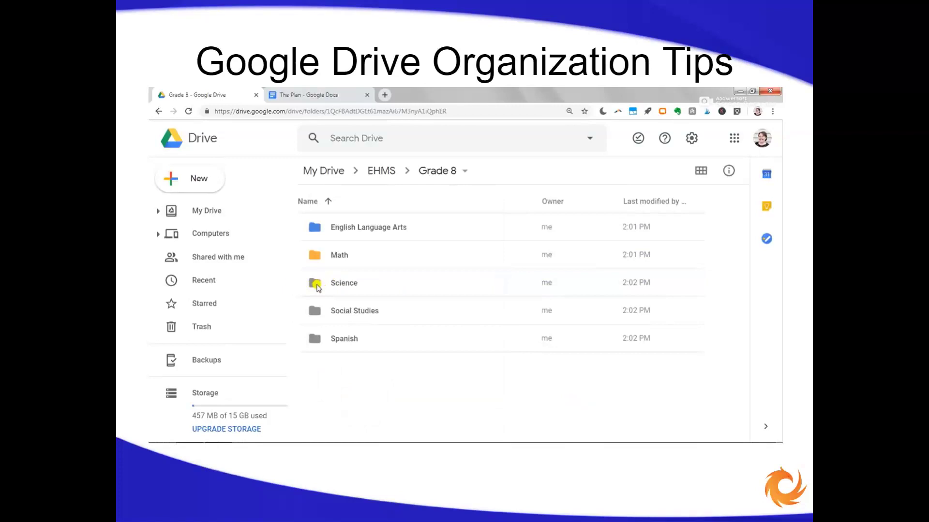
{"action": "right_click", "coordinate": [317, 288]}
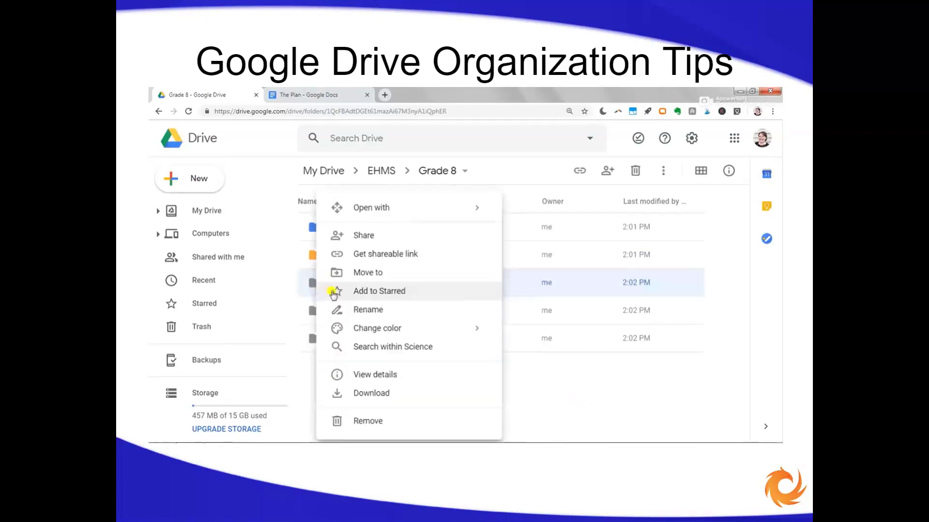
{"action": "mouse_move", "coordinate": [381, 334]}
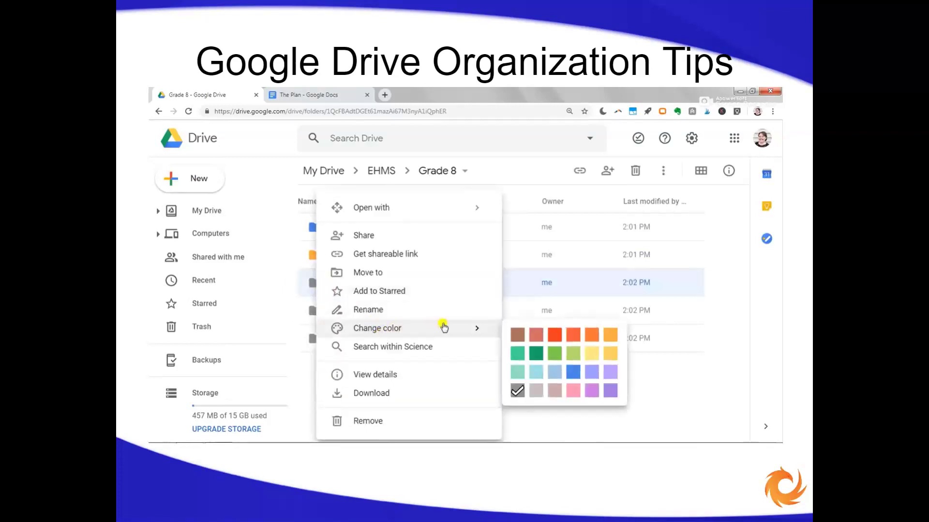
{"action": "left_click", "coordinate": [537, 355]}
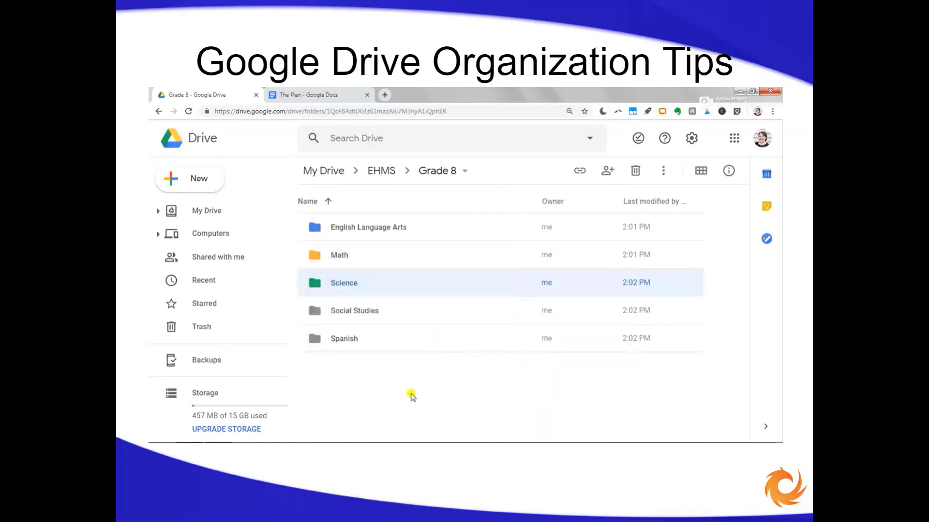
{"action": "right_click", "coordinate": [338, 231]}
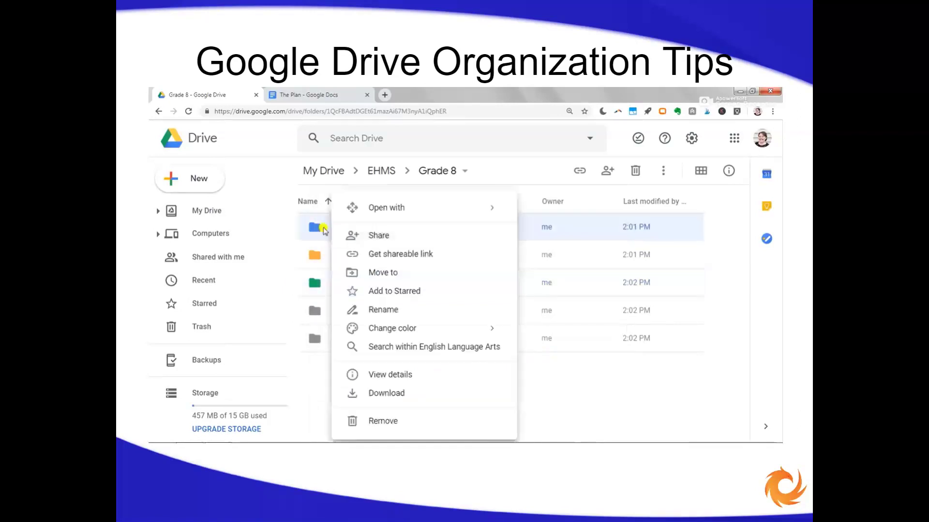
{"action": "left_click", "coordinate": [606, 391]}
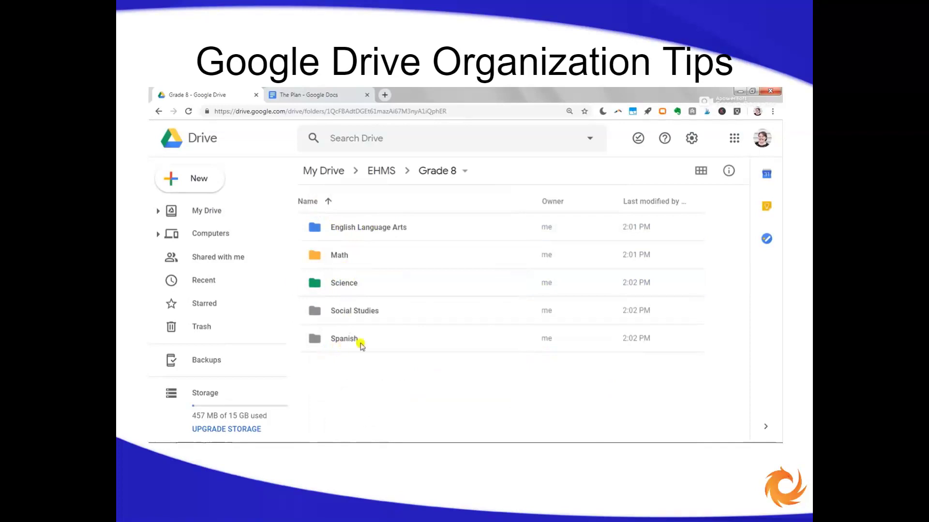
- Rename the Math folder to "1 Math" so it sorts by class order
{"action": "right_click", "coordinate": [341, 261]}
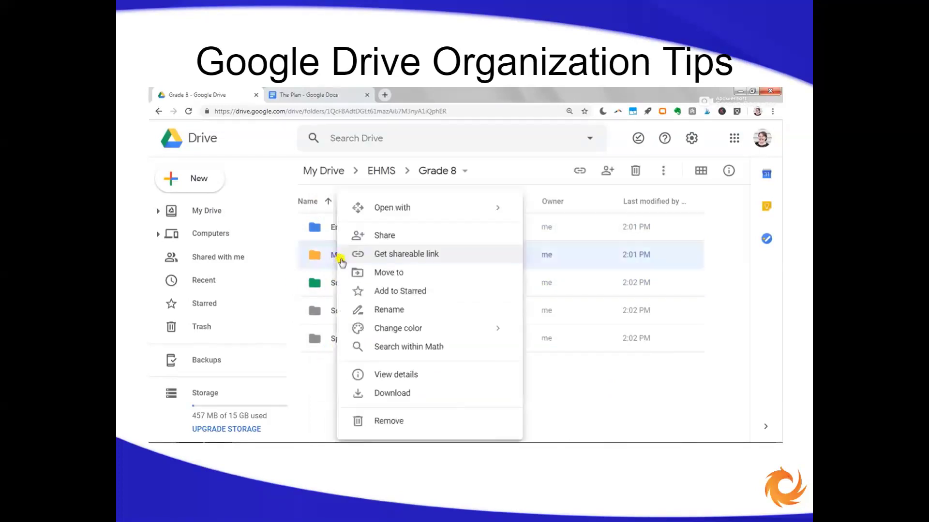
{"action": "left_click", "coordinate": [393, 309]}
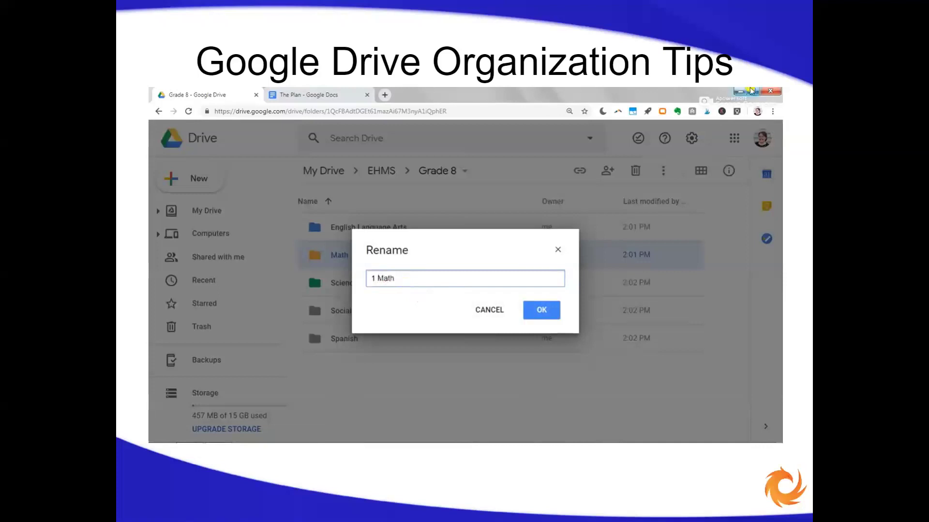
{"action": "left_click", "coordinate": [553, 310]}
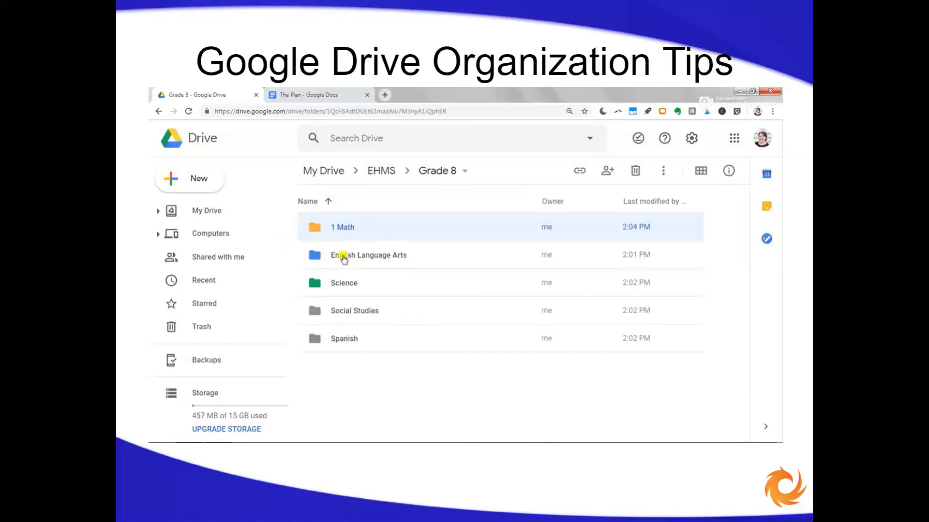
- Rename the English Language Arts folder to "3 English Language Arts"
{"action": "right_click", "coordinate": [333, 260]}
{"action": "left_click", "coordinate": [373, 306]}
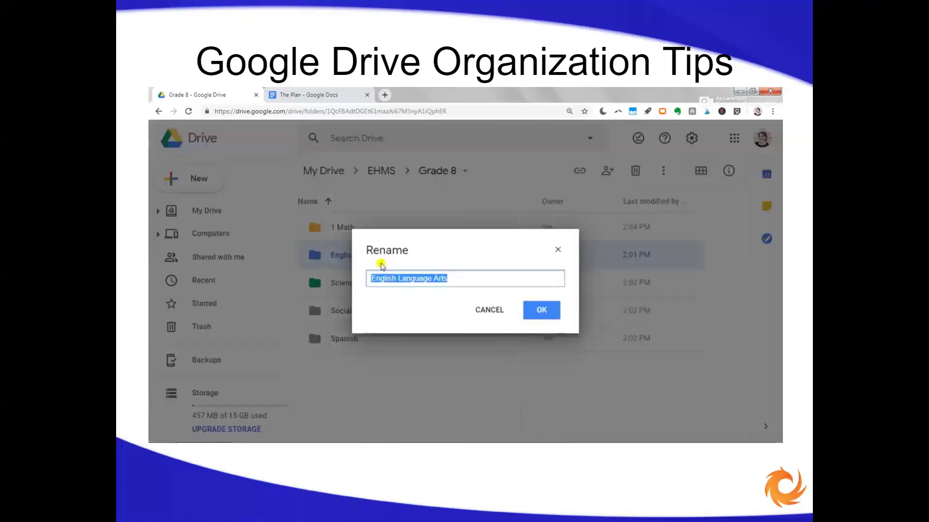
{"action": "key", "text": "Home"}
{"action": "type", "text": "3"}
{"action": "left_click", "coordinate": [541, 310]}
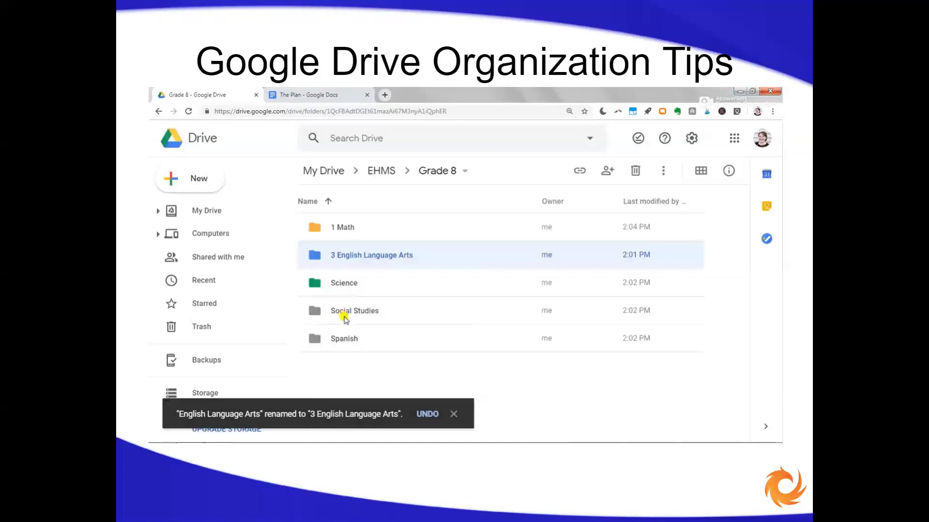
- Rename the Social Studies folder to "2 Social Studies"
{"action": "right_click", "coordinate": [340, 315]}
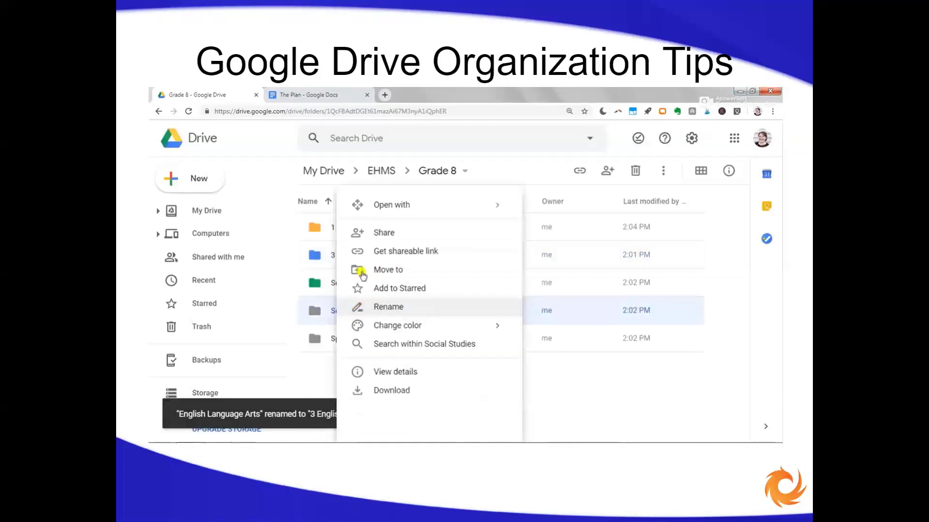
{"action": "left_click", "coordinate": [379, 308]}
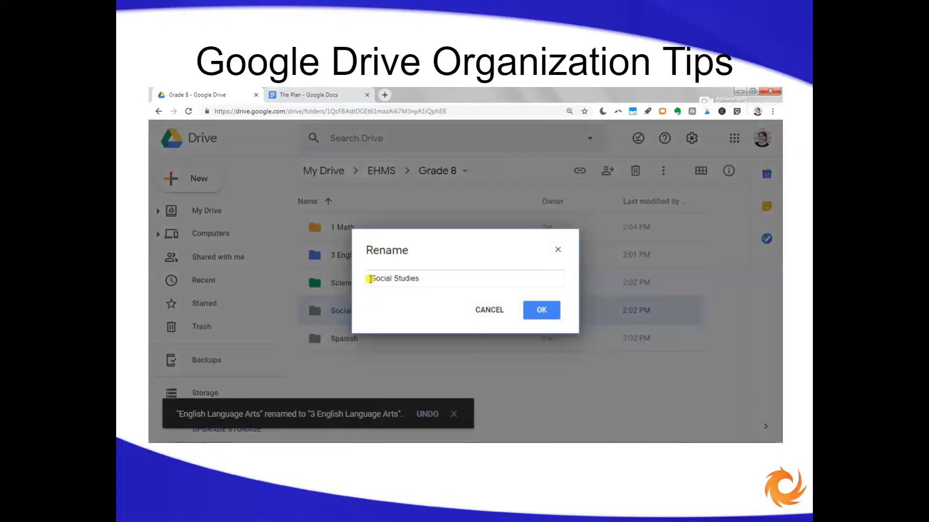
{"action": "left_click", "coordinate": [370, 279]}
{"action": "type", "text": "2"}
{"action": "left_click", "coordinate": [542, 310]}
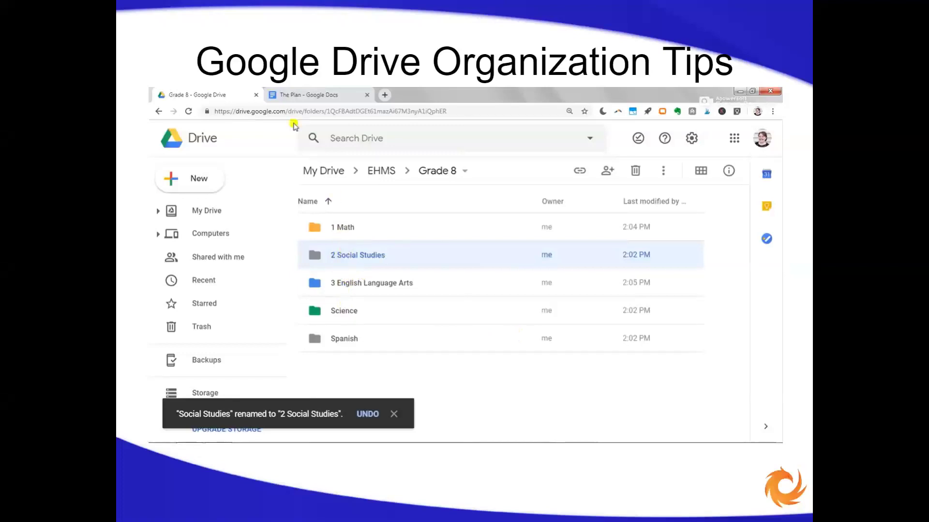
- Switch to The Plan document and strike through the "Make it pretty" list item
{"action": "left_click", "coordinate": [289, 96]}
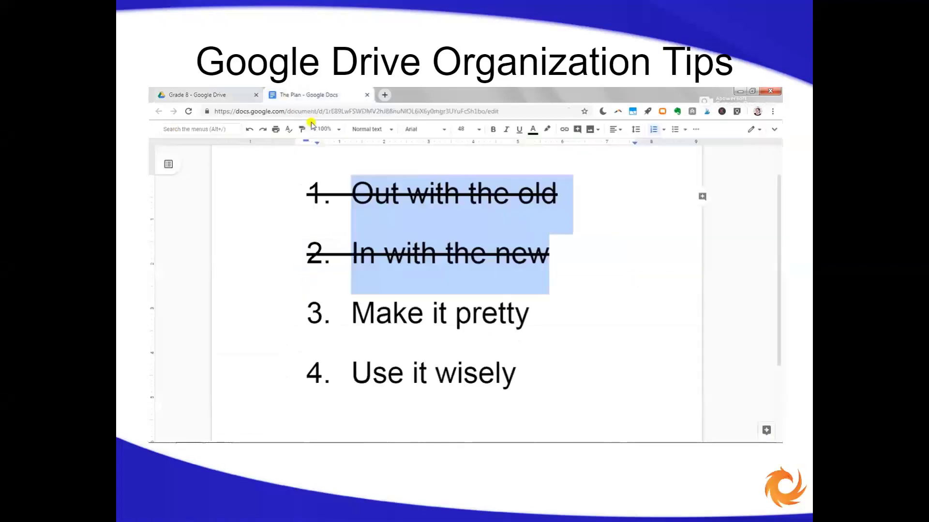
{"action": "left_click_drag", "start_coordinate": [532, 306], "coordinate": [361, 271]}
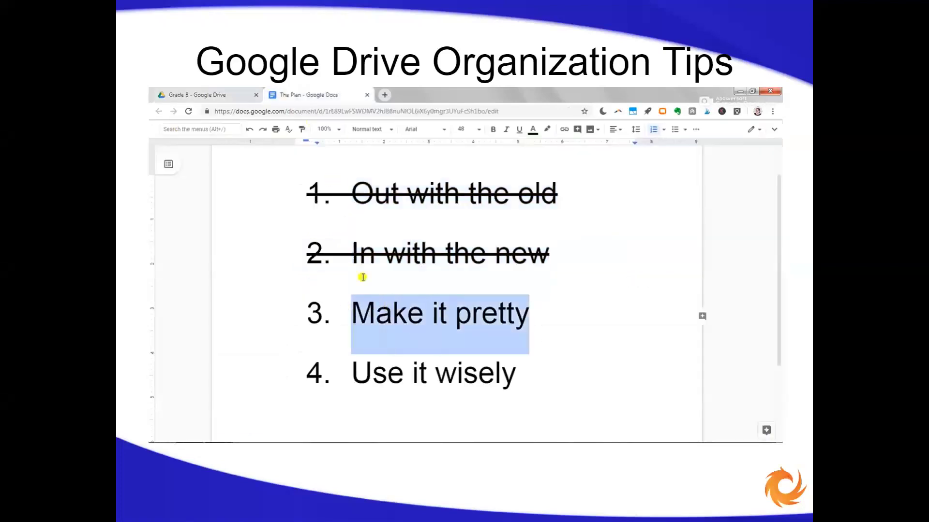
{"action": "key", "text": "alt+shift+5"}
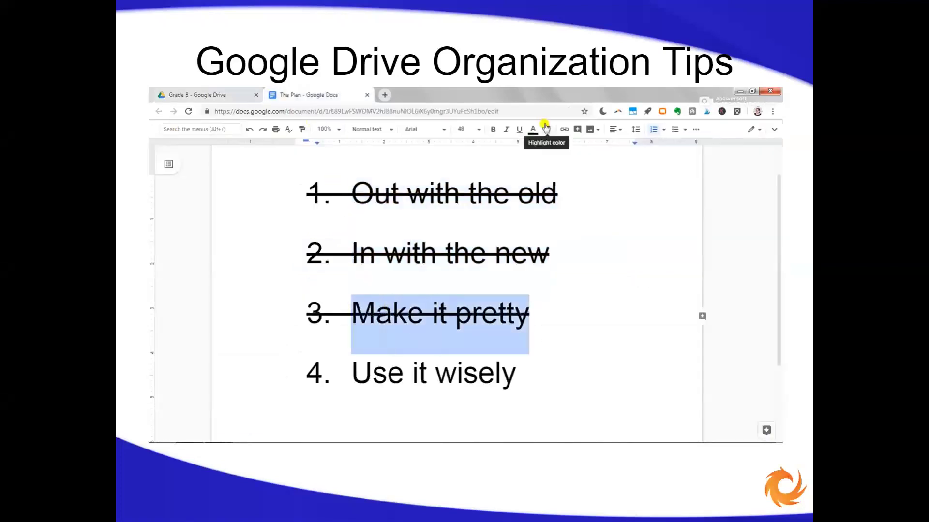
- Return to Google Drive and create a Google Doc in the Daily Quick Writes folder inside 3 English Language Arts
{"action": "left_click", "coordinate": [234, 95]}
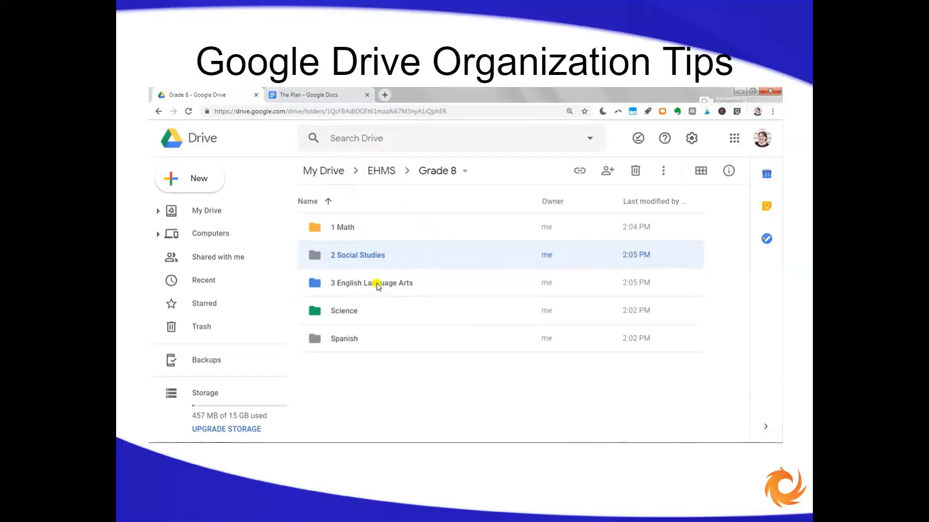
{"action": "double_click", "coordinate": [378, 284]}
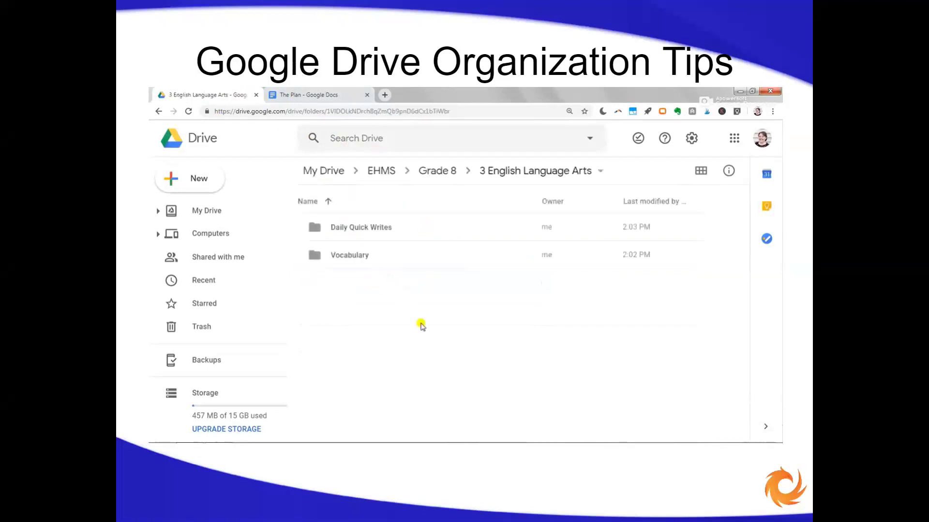
{"action": "double_click", "coordinate": [360, 230]}
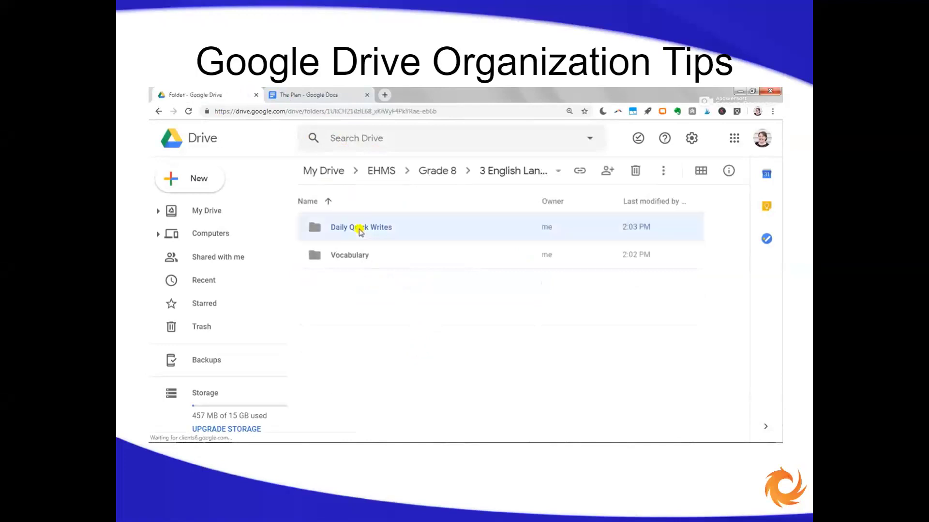
{"action": "left_click", "coordinate": [207, 186]}
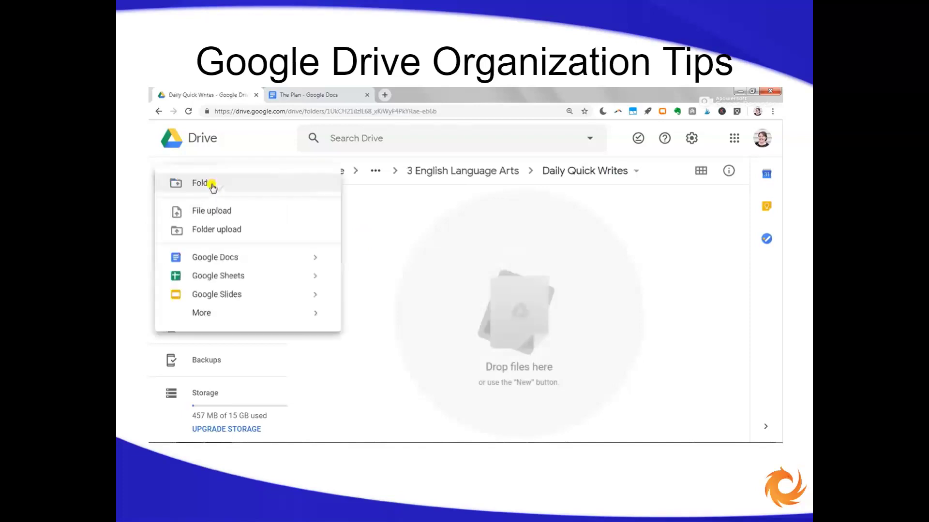
{"action": "left_click", "coordinate": [203, 259]}
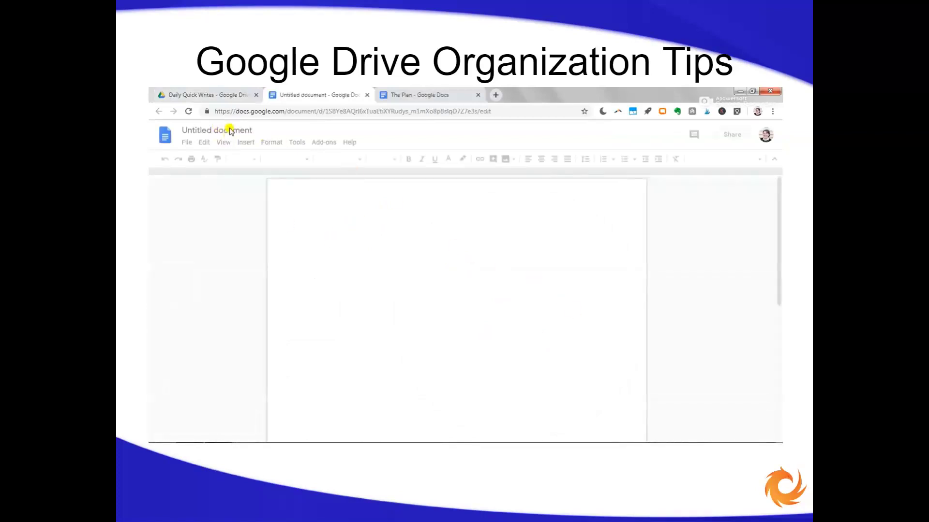
- Title the new document "Sept 1 quick write" and enter "sdfdsaf" as its body text
{"action": "left_click", "coordinate": [230, 131]}
{"action": "type", "text": "Se"}
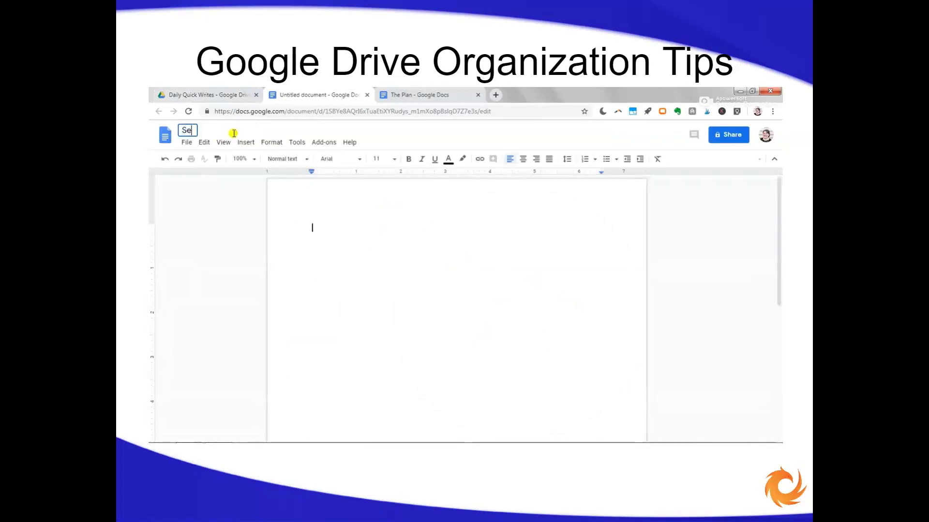
{"action": "type", "text": "pt 1 quick write"}
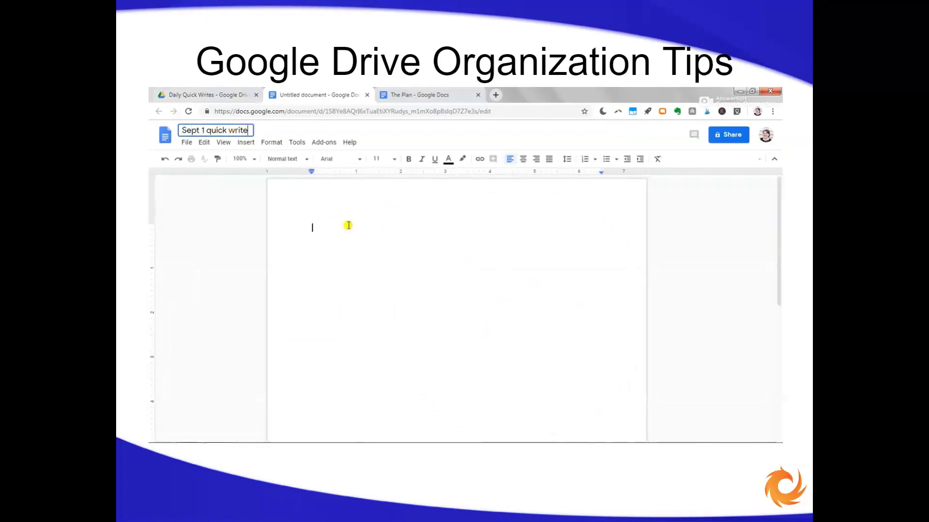
{"action": "left_click", "coordinate": [352, 250]}
{"action": "type", "text": "sdfdsaf"}
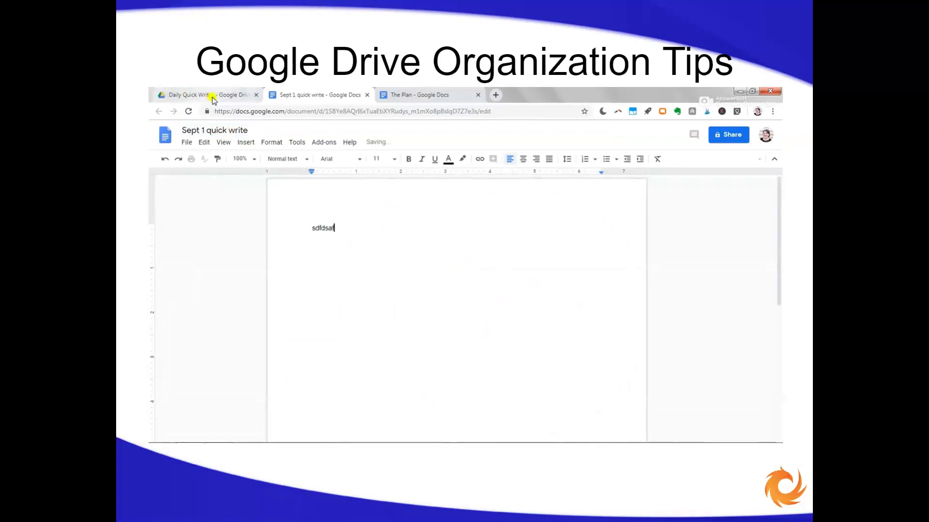
- Return to Google Drive, refresh Daily Quick Writes to check for the new document, and go back to 3 English Language Arts
{"action": "left_click", "coordinate": [195, 93]}
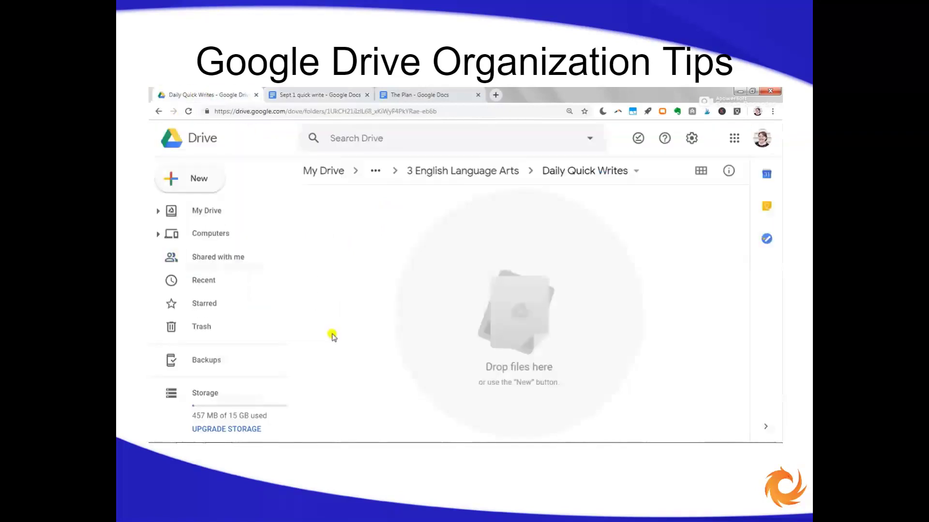
{"action": "left_click", "coordinate": [190, 112]}
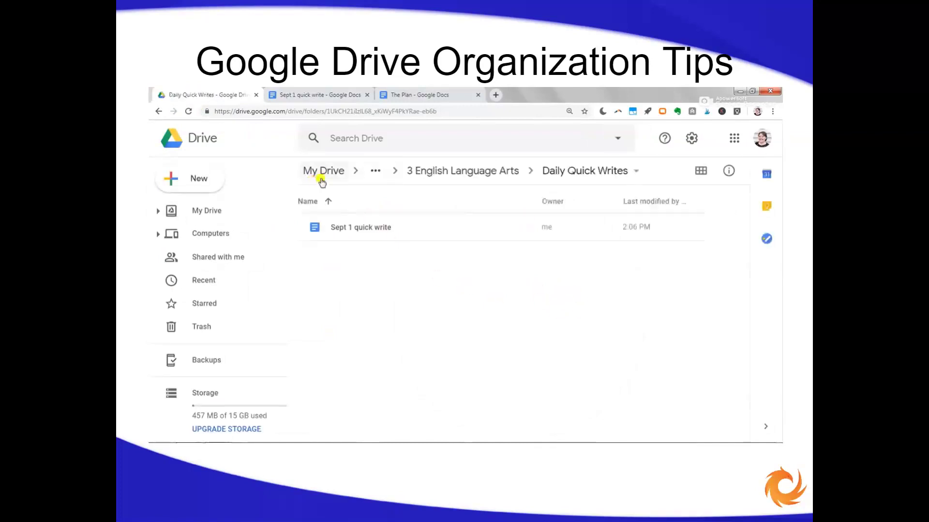
{"action": "left_click", "coordinate": [444, 172]}
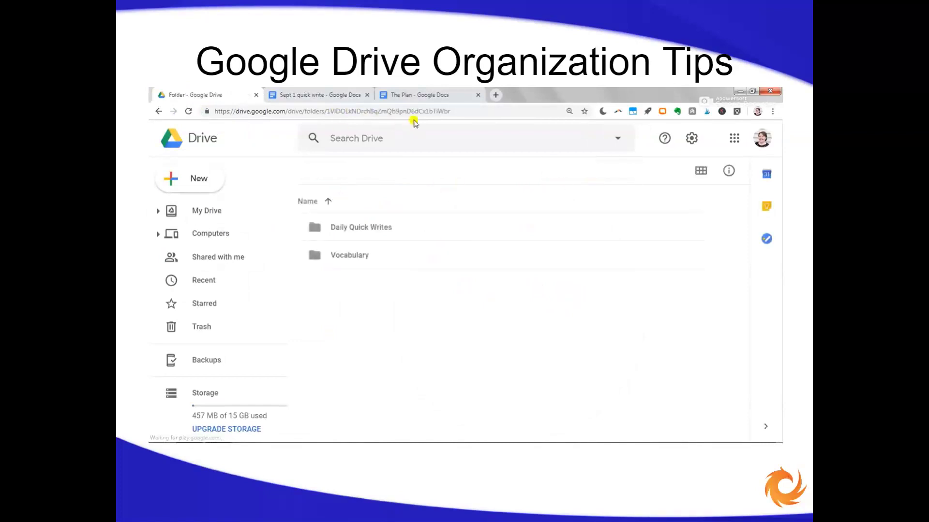
- Switch to The Plan document, undo the strikethroughs on its list items, and clear the selection
{"action": "left_click", "coordinate": [406, 95]}
{"action": "key", "text": "ctrl+z"}
{"action": "key", "text": "ctrl+z"}
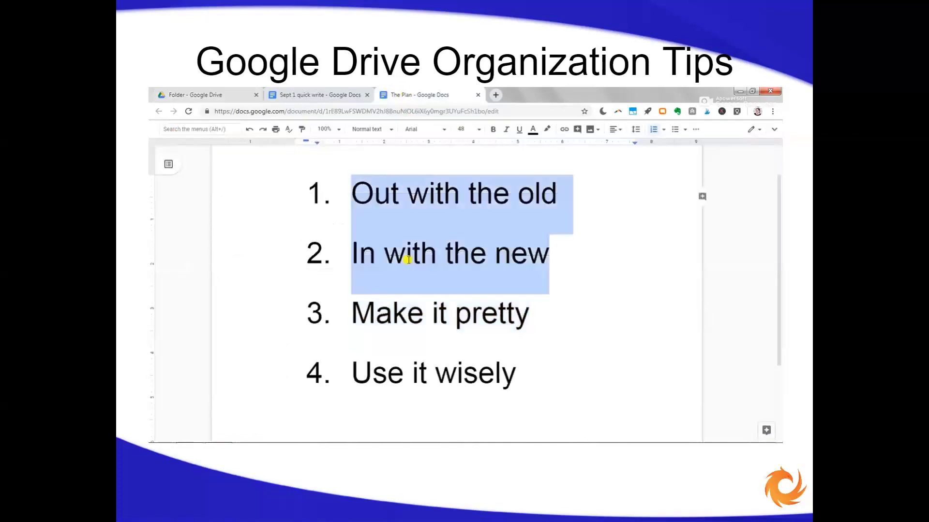
{"action": "left_click", "coordinate": [595, 199]}
- Review The Plan by highlighting each of its four list items in turn, from "Out with the old" to "Use it wisely"
{"action": "left_click_drag", "start_coordinate": [349, 193], "coordinate": [601, 192]}
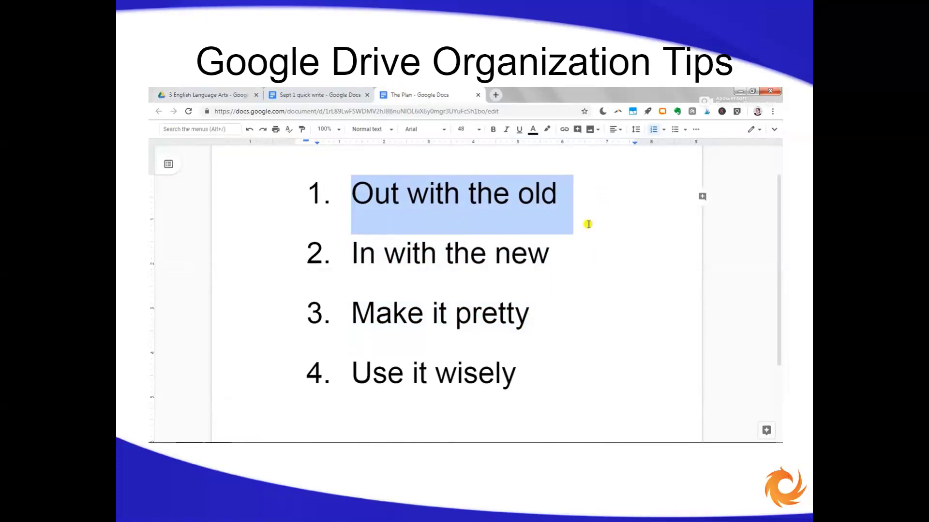
{"action": "left_click_drag", "start_coordinate": [352, 253], "coordinate": [591, 263]}
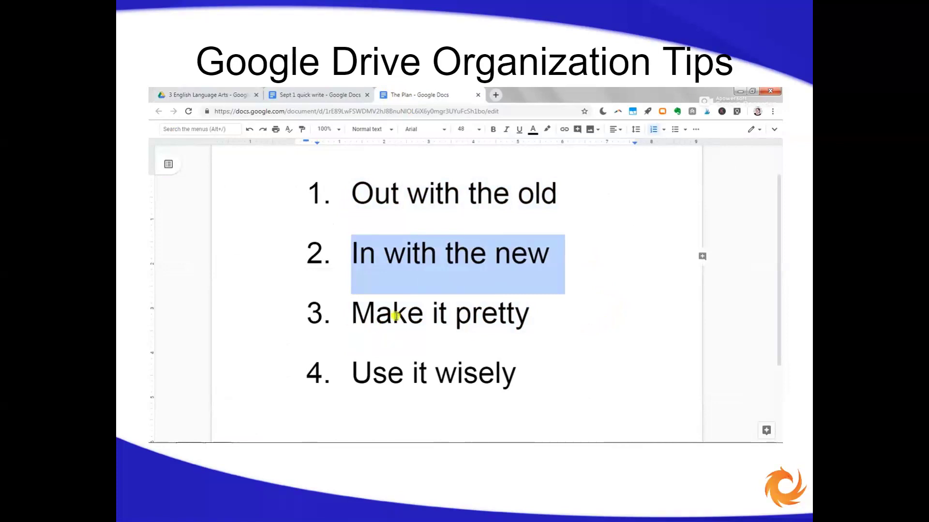
{"action": "left_click_drag", "start_coordinate": [351, 317], "coordinate": [539, 316]}
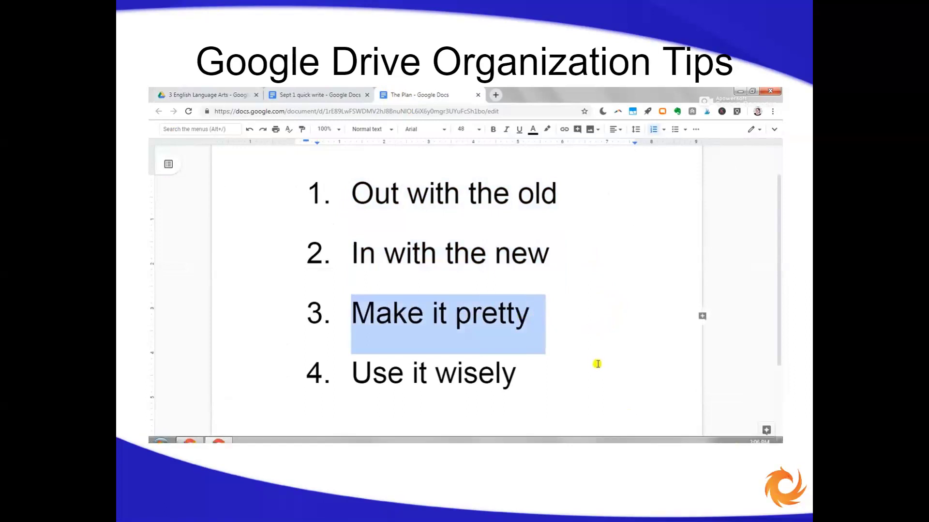
{"action": "left_click_drag", "start_coordinate": [353, 378], "coordinate": [583, 383]}
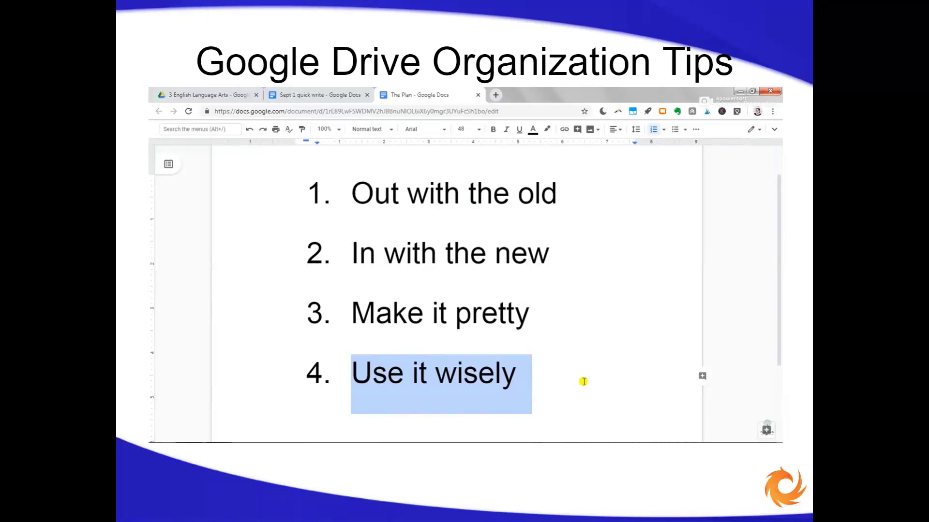
{"action": "key", "text": "Right"}
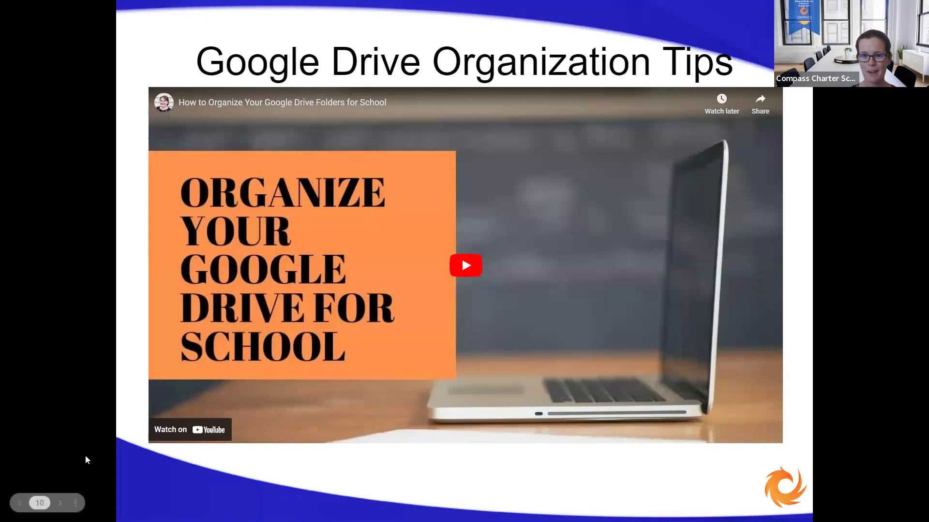
{"action": "left_click", "coordinate": [461, 257]}
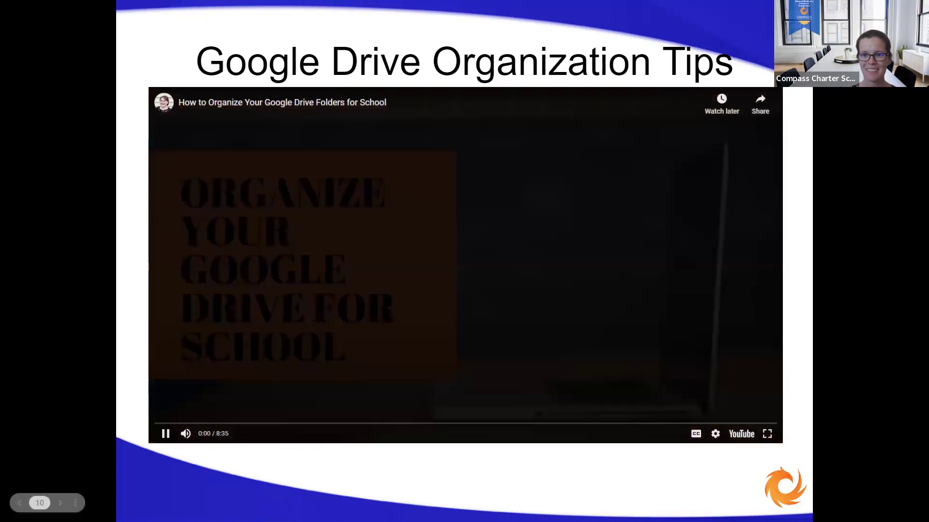